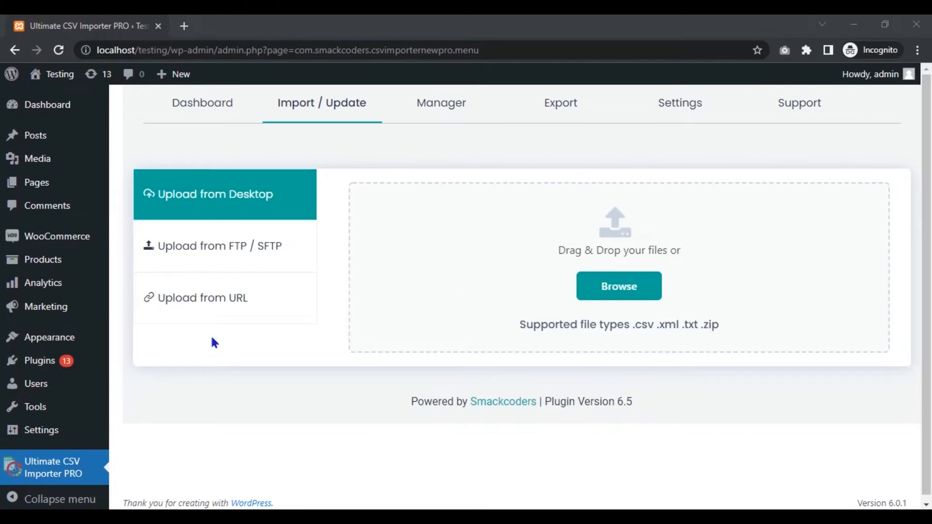
Open the WooCommerce product list in a new browser tab and examine the existing products and their prices
right_click(65, 259)
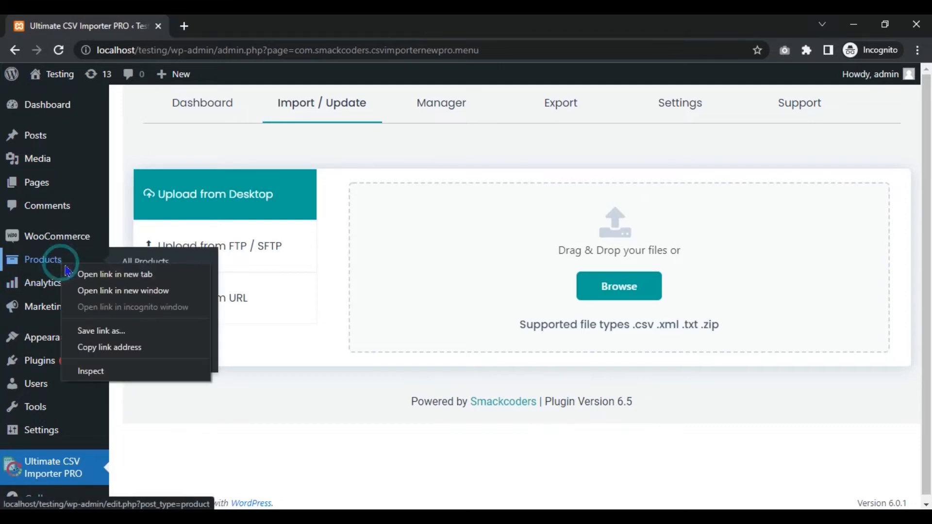
click(77, 271)
click(243, 24)
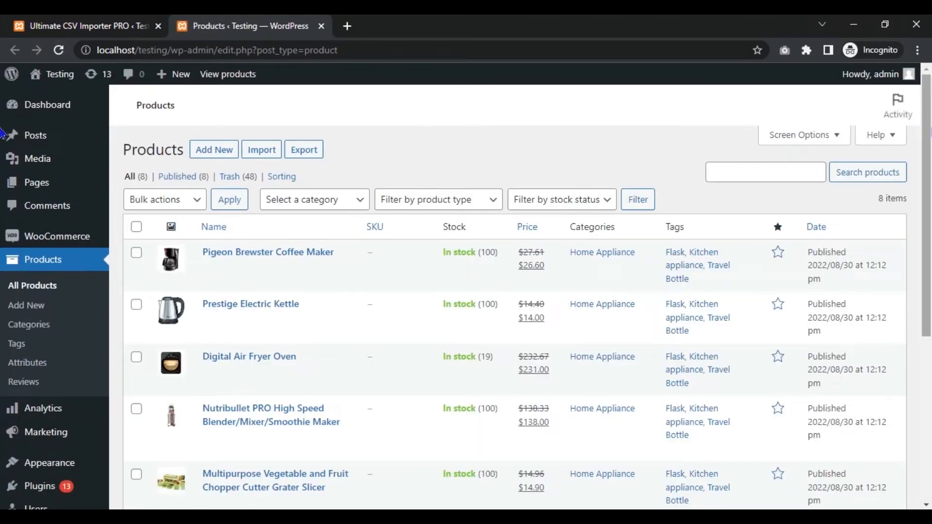
scroll(2, 134, down, 4)
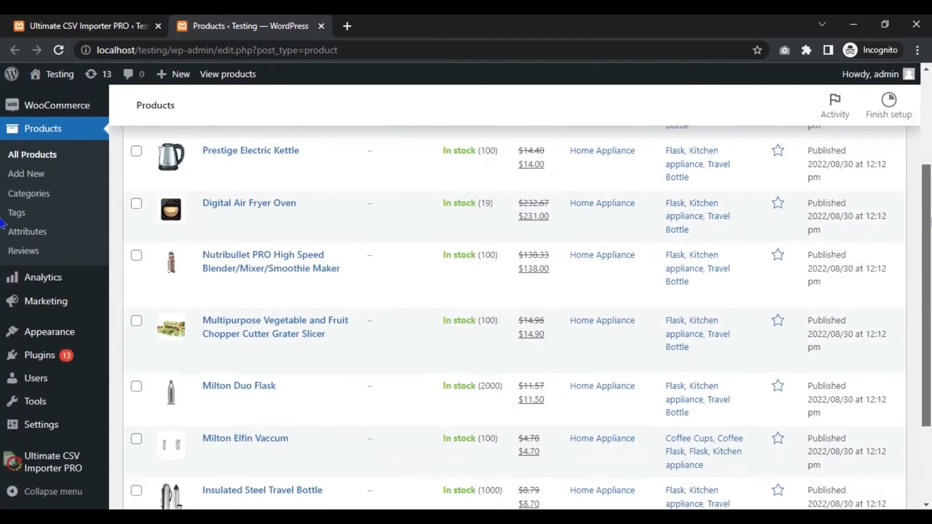
scroll(927, 164, up, 4)
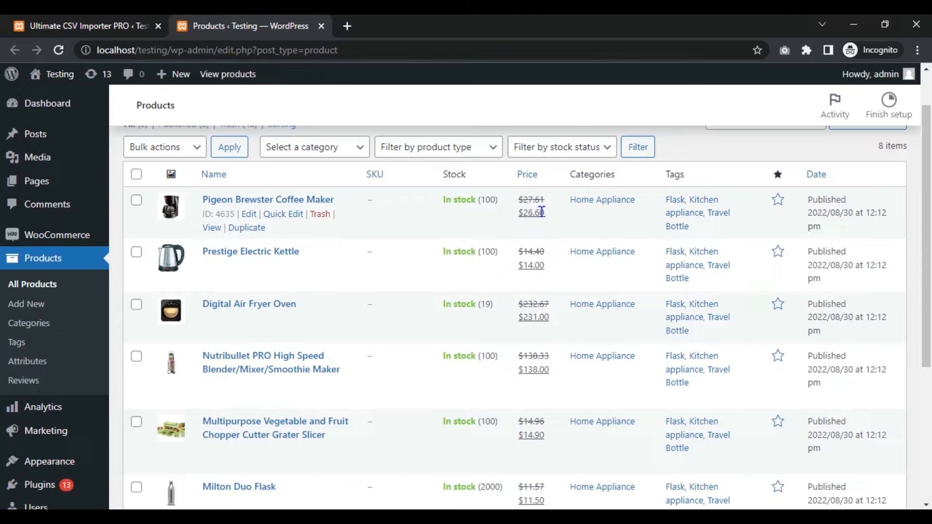
Switch to File Explorer, open Sample CSV -WooCommerce-Product from Downloads in Excel, and examine its price and discount columns
click(427, 518)
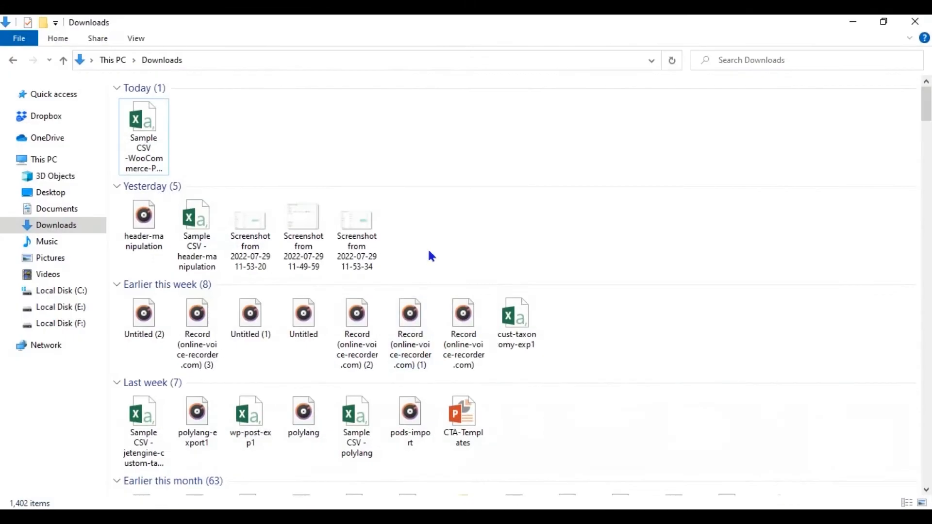
double_click(162, 145)
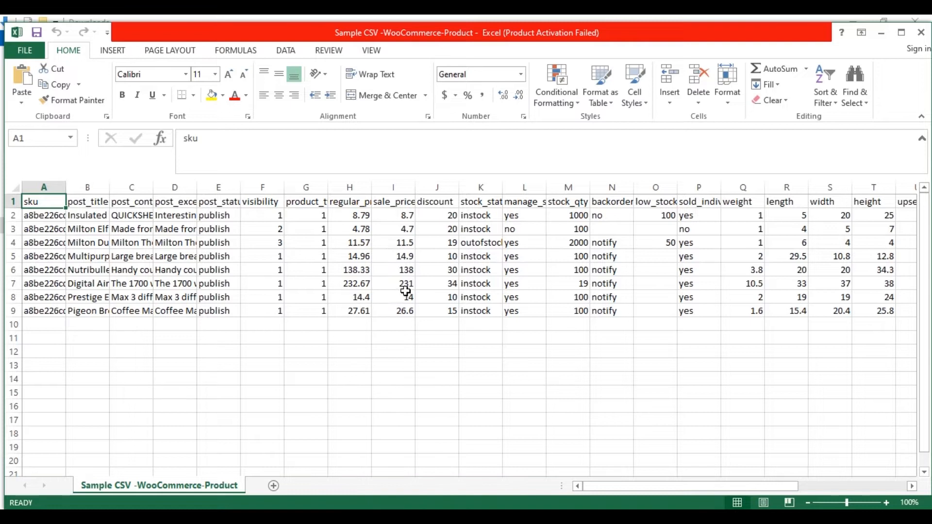
click(439, 203)
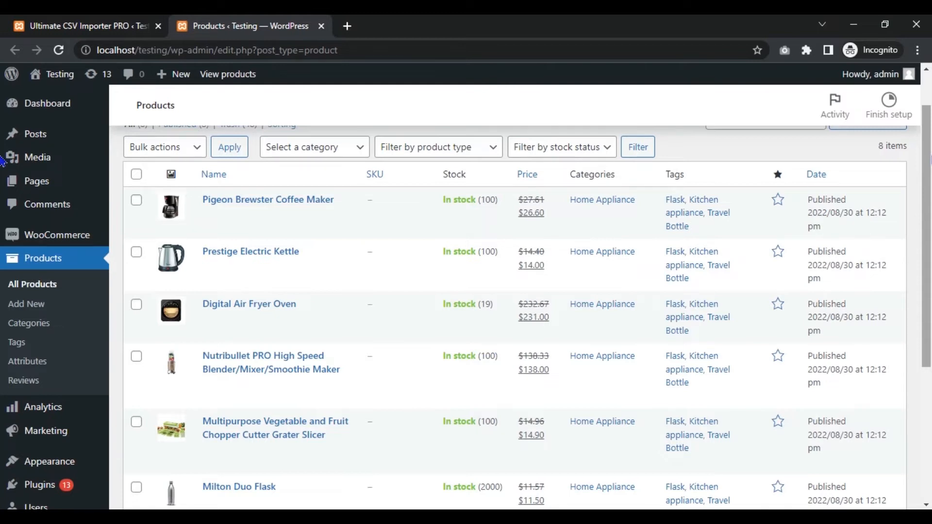
Switch back to the browser, check the remaining products, and go to the Import / Update page of Ultimate CSV Importer PRO
scroll(517, 313, down, 4)
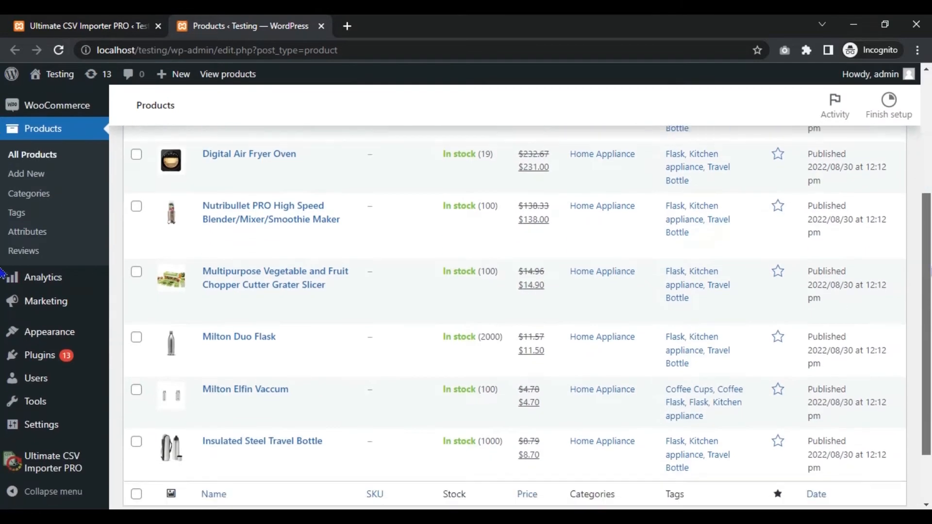
click(40, 474)
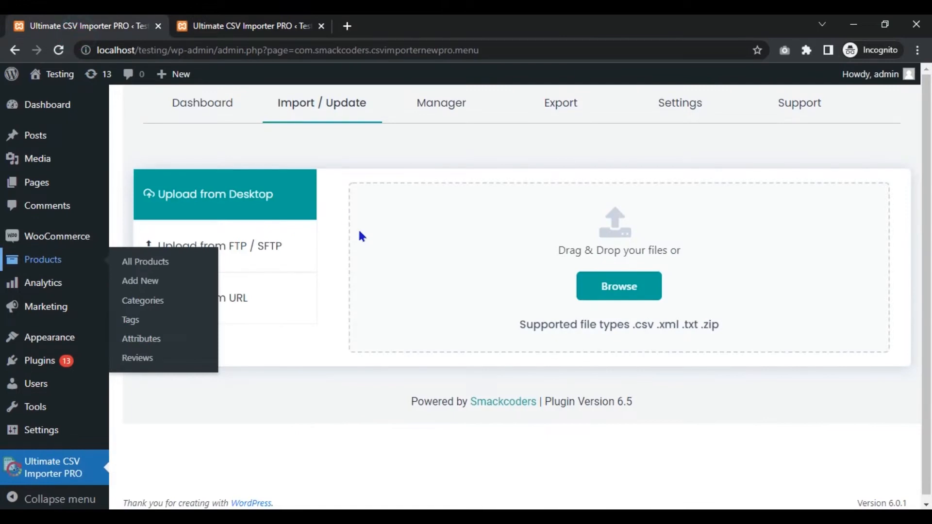
click(420, 157)
click(411, 168)
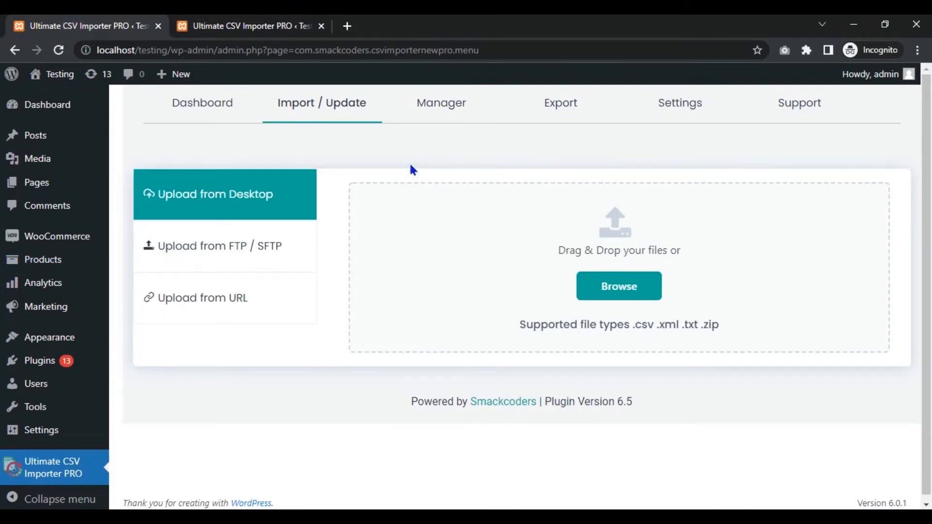
View the FTP / SFTP and URL upload options, ending on Upload from Desktop
click(267, 250)
click(260, 287)
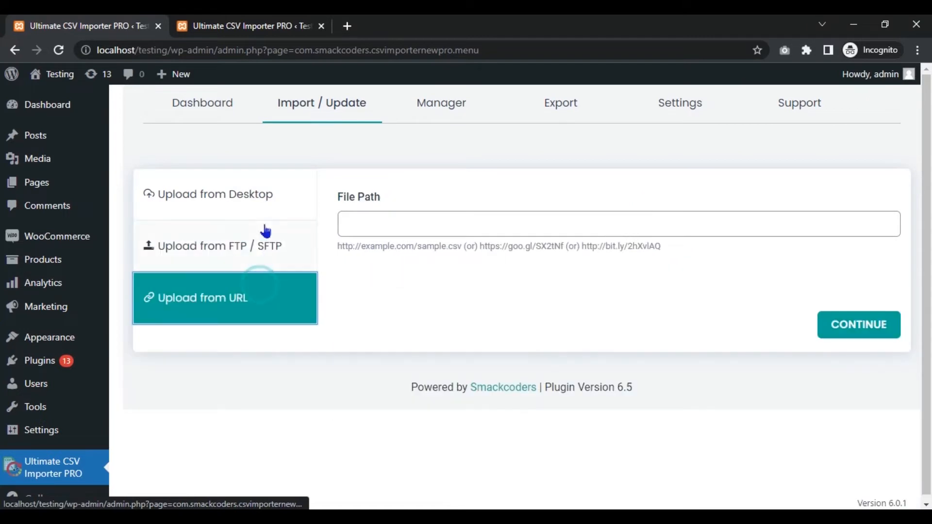
click(265, 205)
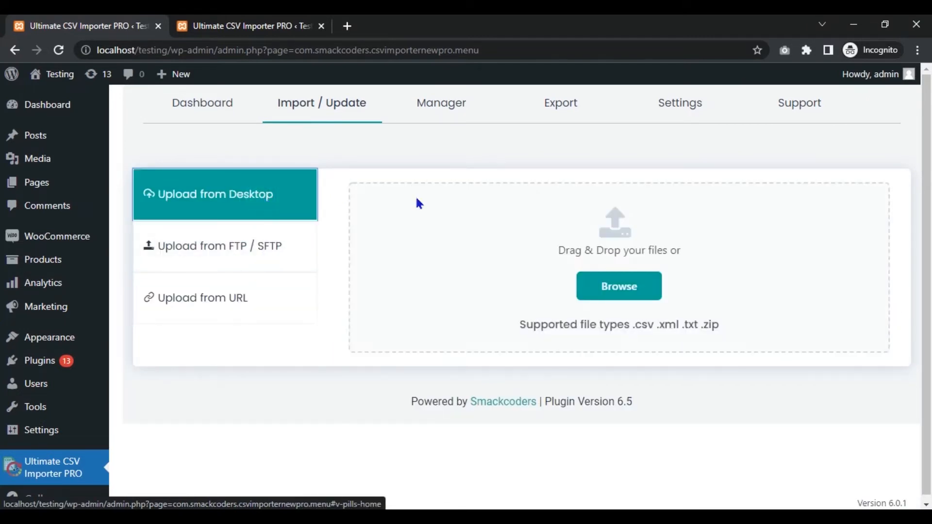
Upload the file Sample CSV -WooCommerce-Product from the Downloads folder for import
click(629, 286)
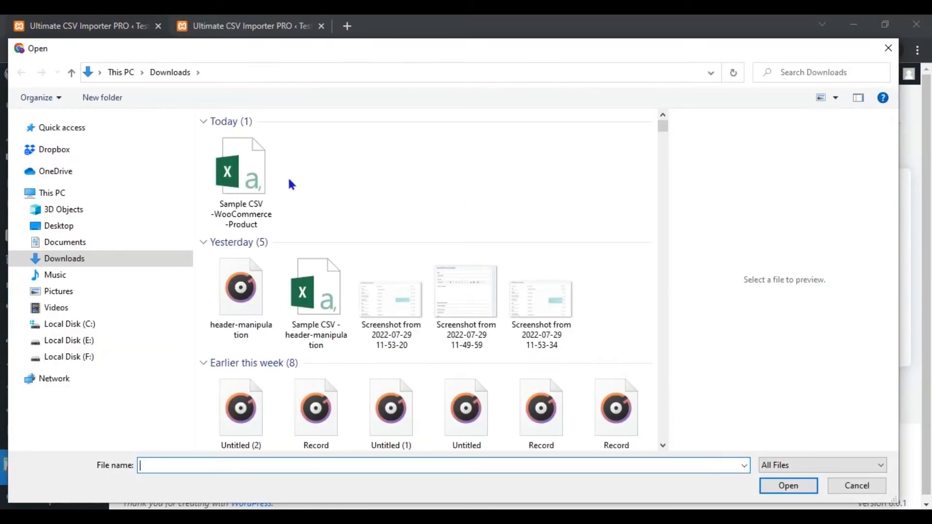
click(262, 175)
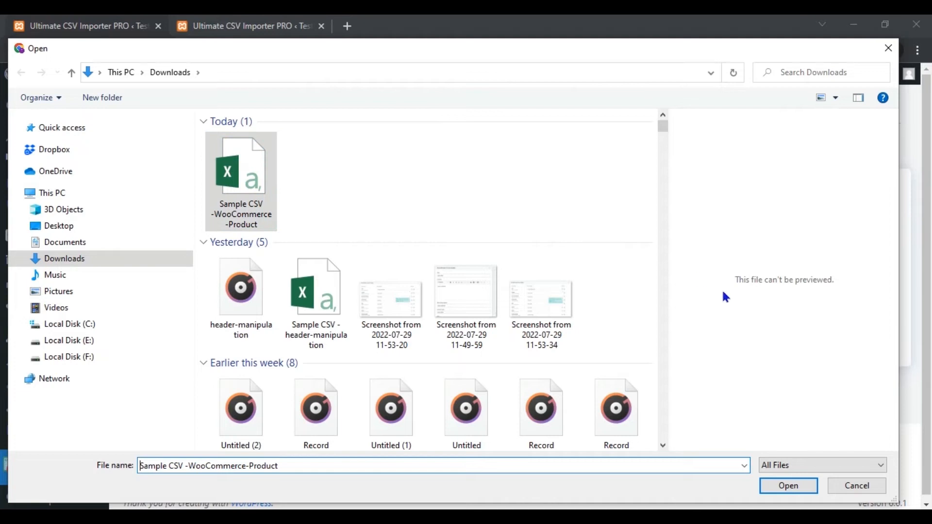
click(785, 488)
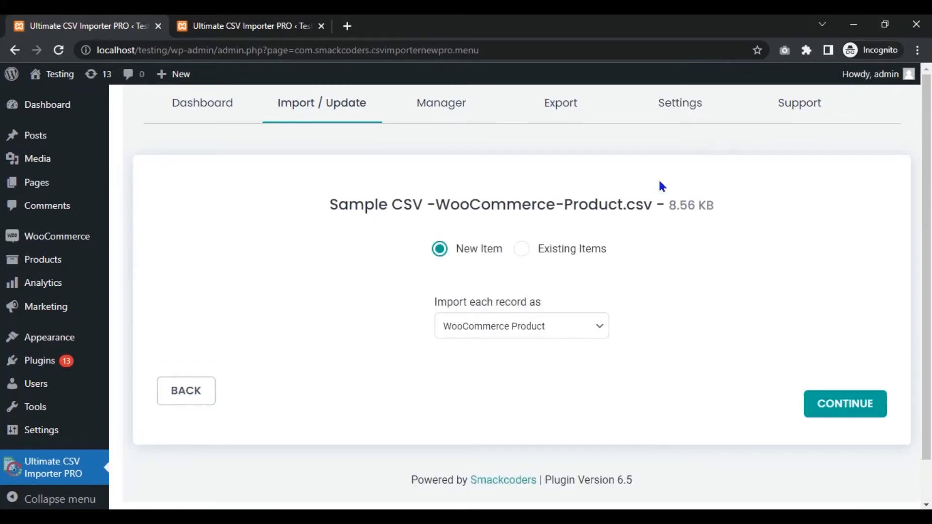
Set the import to Existing Items with each record as WooCommerce Product, and continue to the field mapping
click(544, 252)
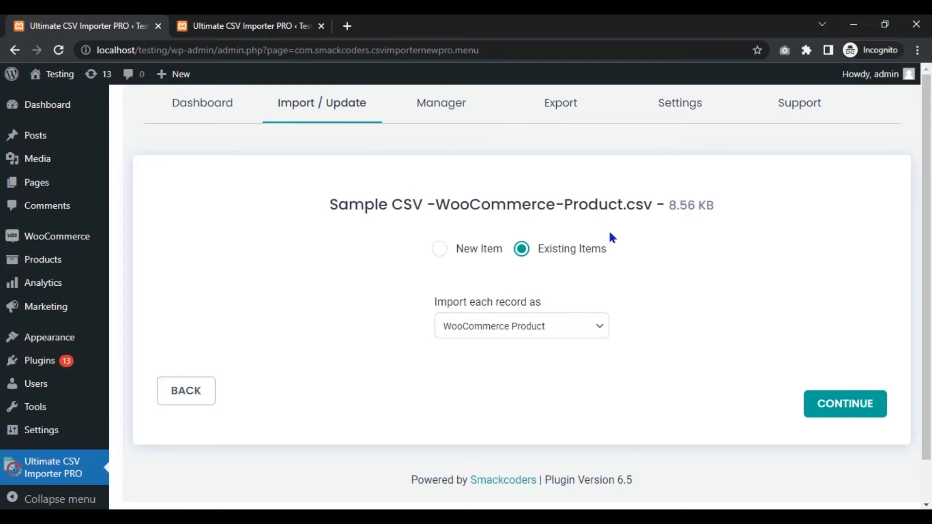
click(529, 337)
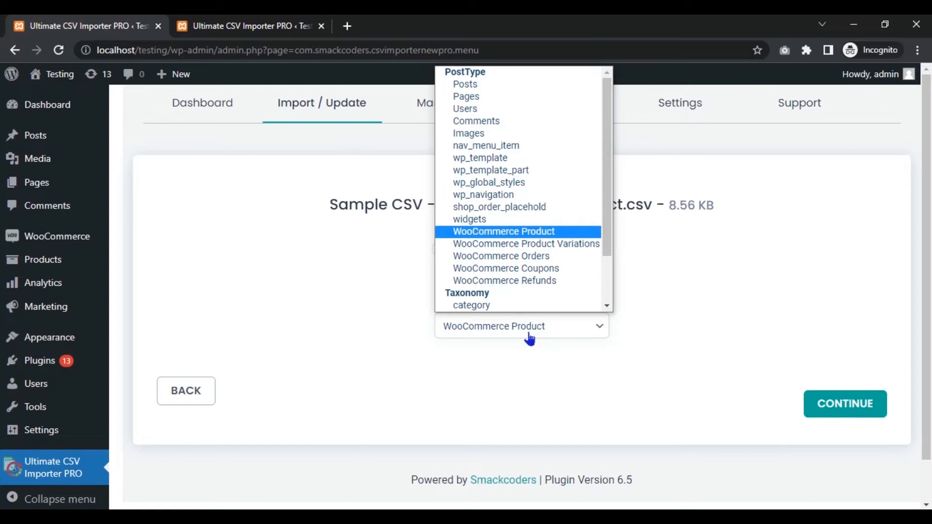
click(529, 338)
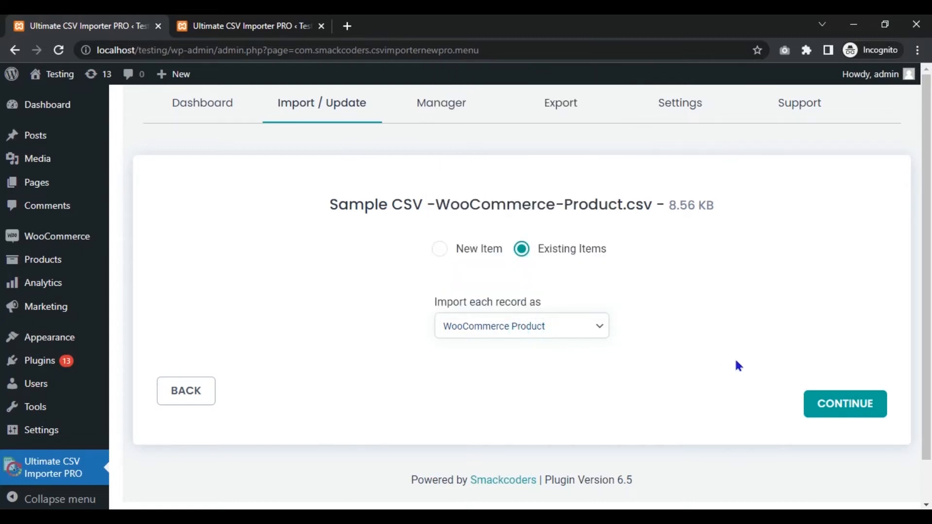
click(833, 404)
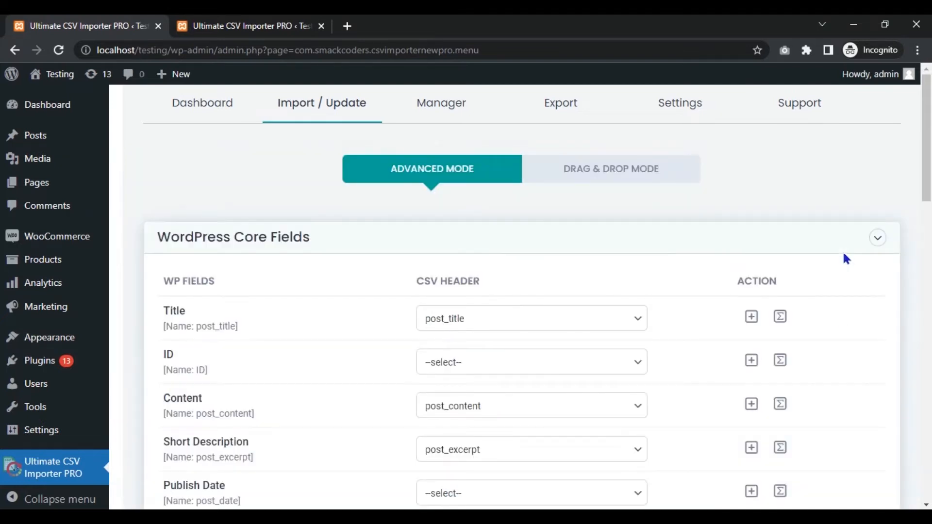
Examine the CSV header mappings in the WordPress Core Fields, Product Attribute Fields and Product Gallery Meta Fields sections
click(924, 165)
scroll(4, 165, down, 4)
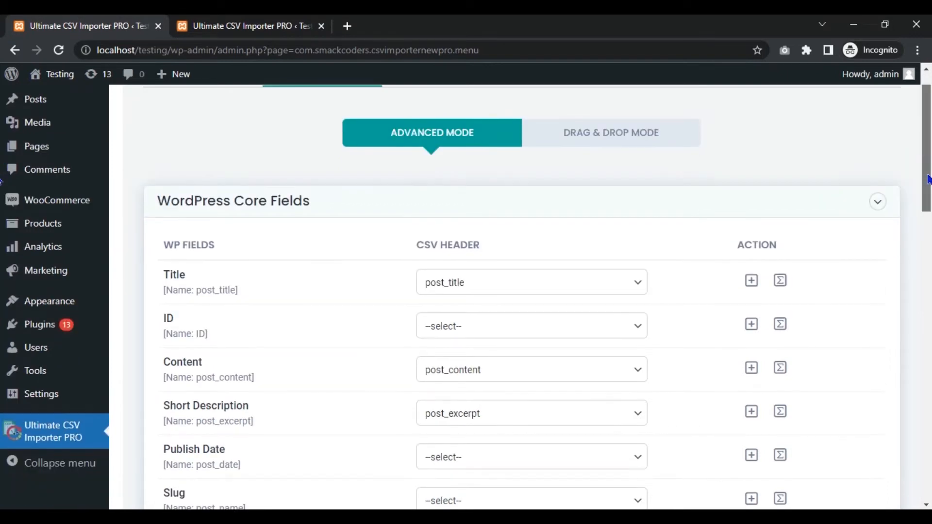
scroll(2, 230, down, 7)
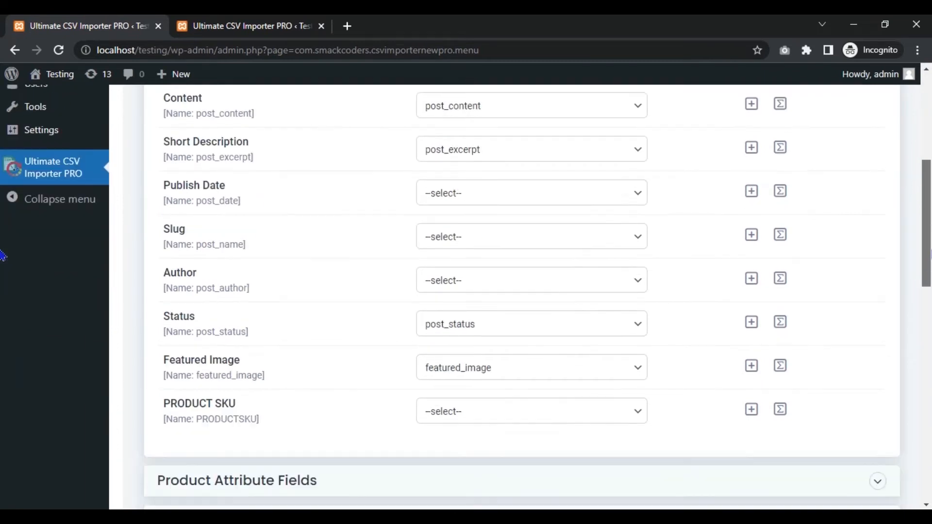
click(838, 245)
scroll(2, 227, down, 9)
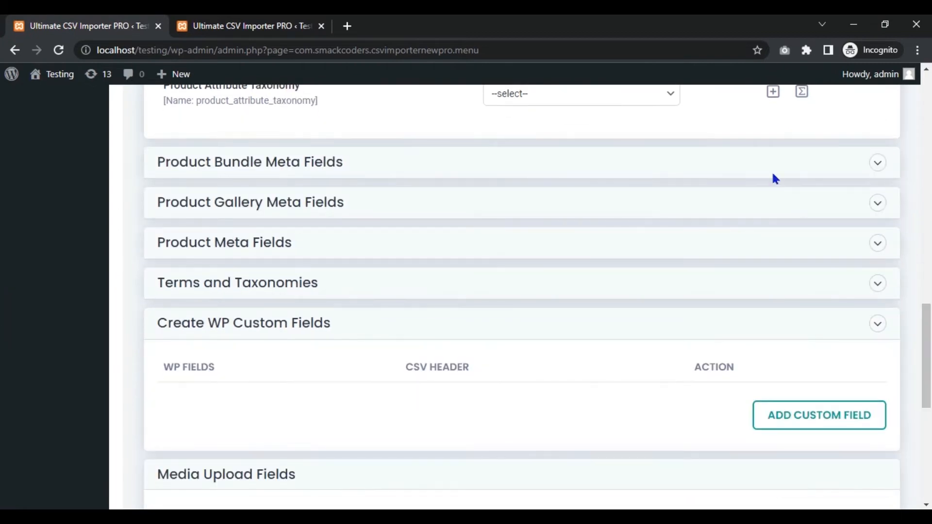
click(681, 204)
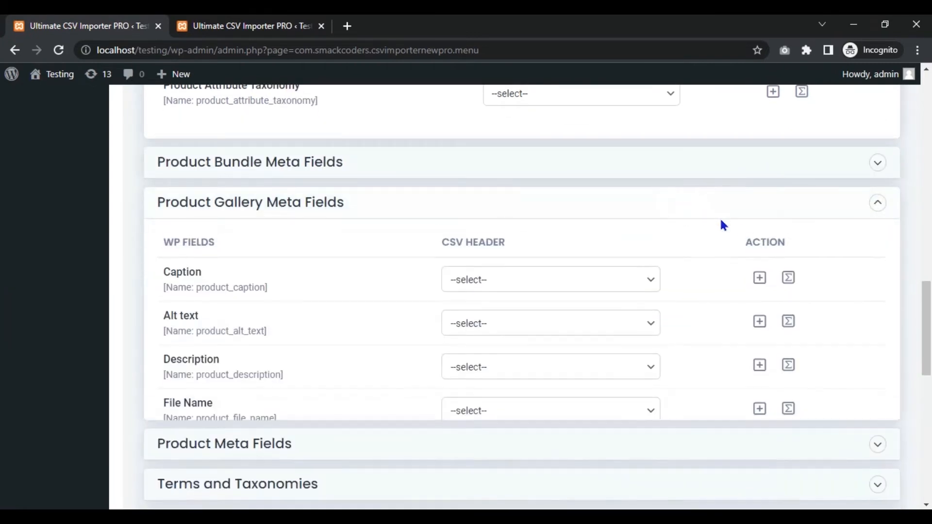
click(839, 209)
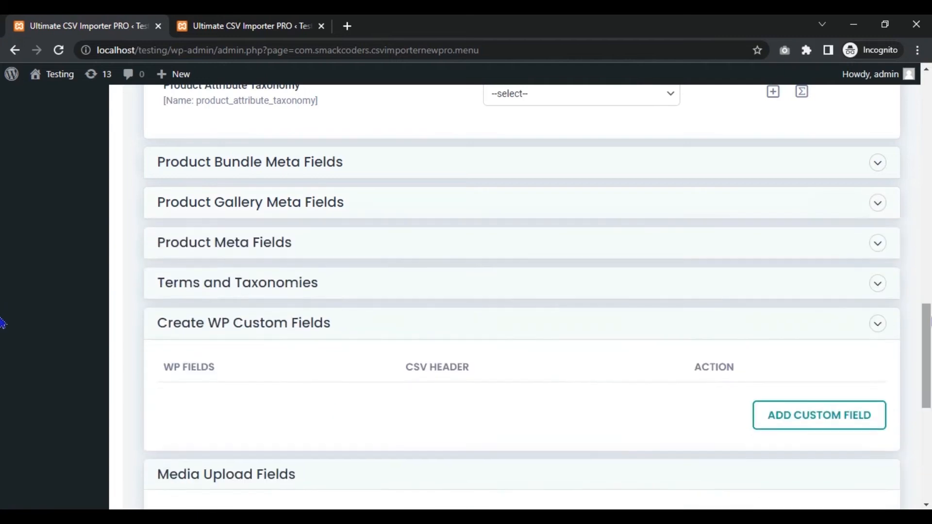
In Product Meta Fields, map Sale Price to Header Manipulation instead of a CSV header
click(655, 246)
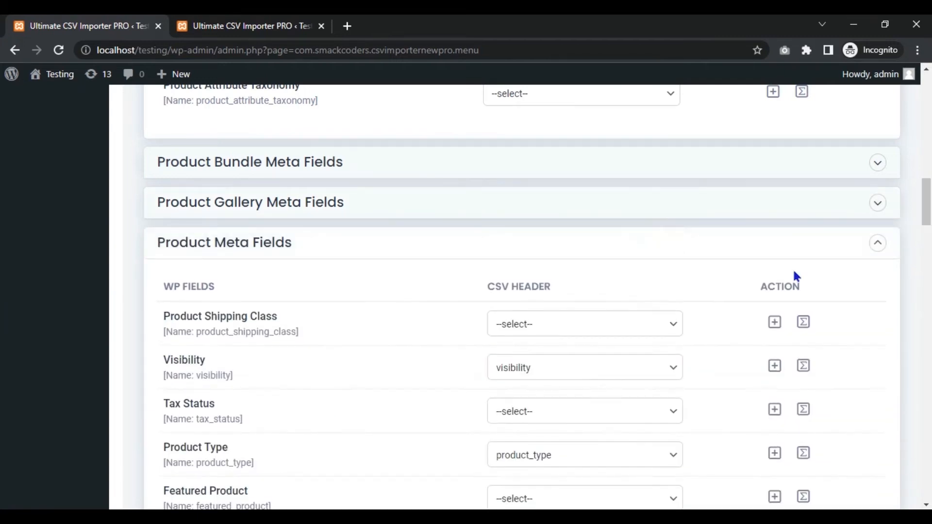
scroll(2, 211, down, 14)
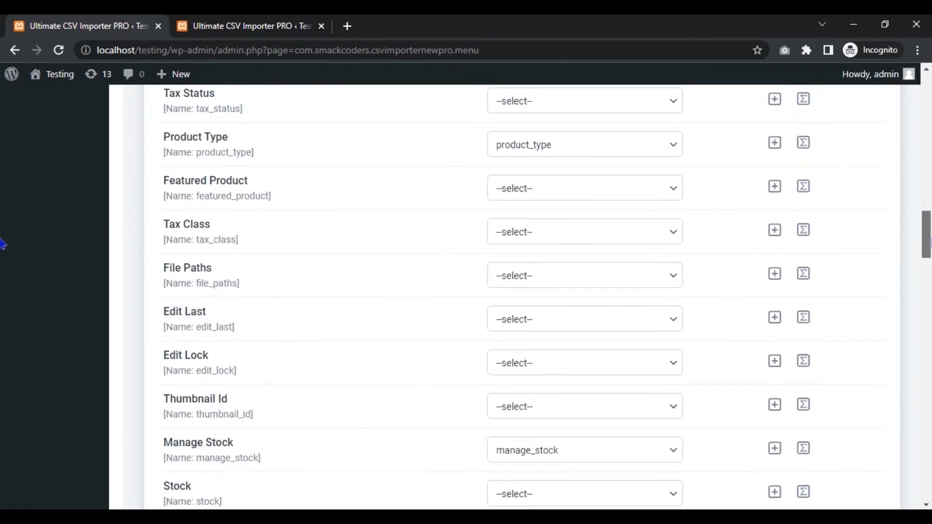
scroll(2, 281, down, 5)
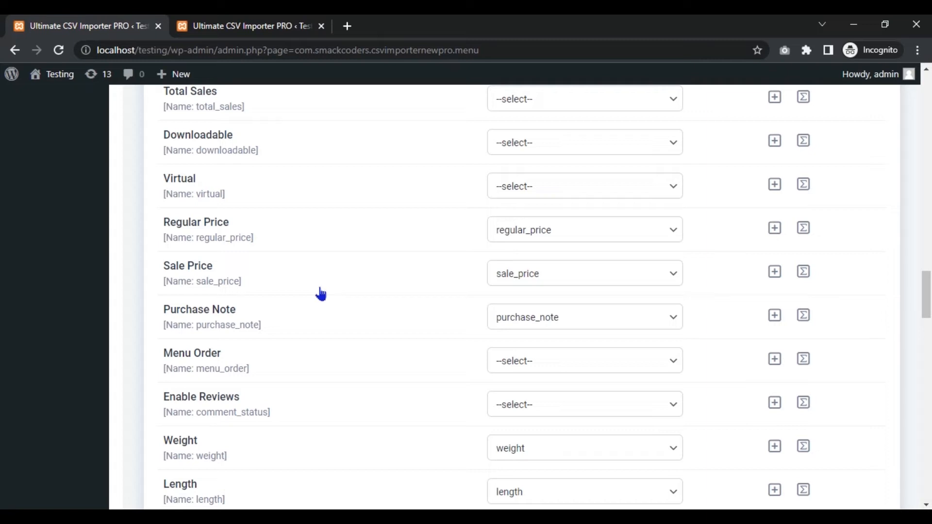
click(518, 283)
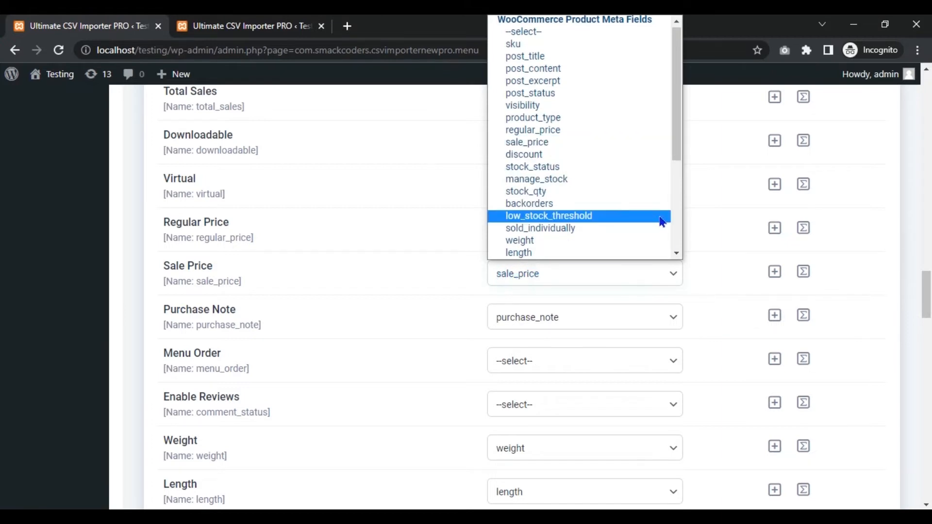
drag(676, 153, 679, 251)
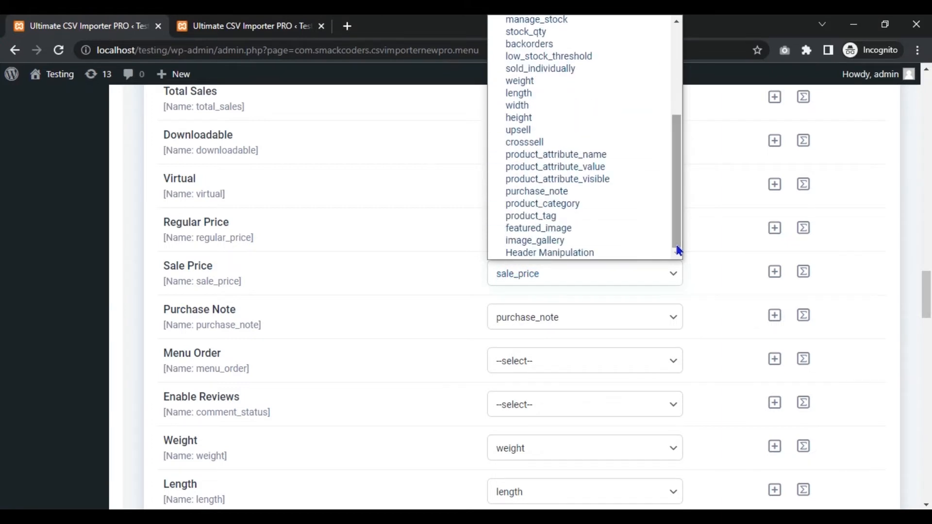
click(602, 252)
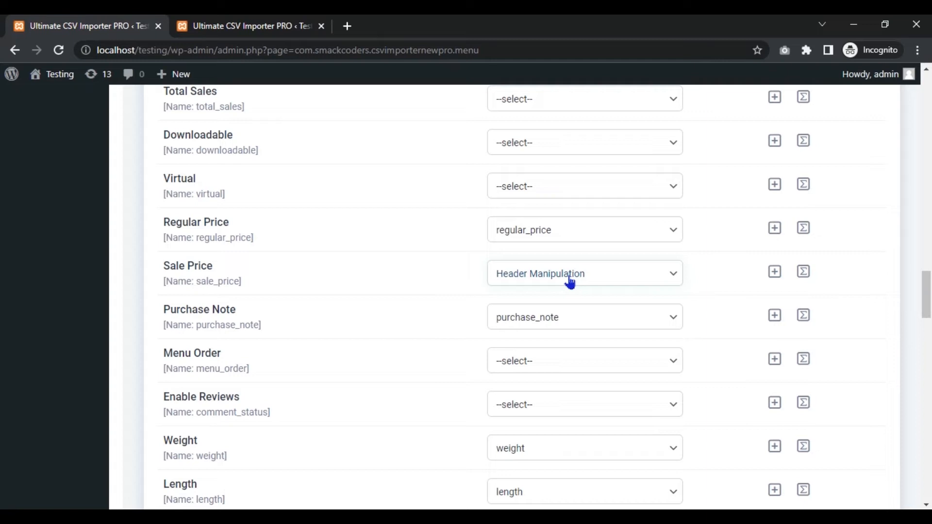
Enter the formula MATH({regular_price}-(({discount}/100)*{regular_price})) for the Sale Price field
click(803, 275)
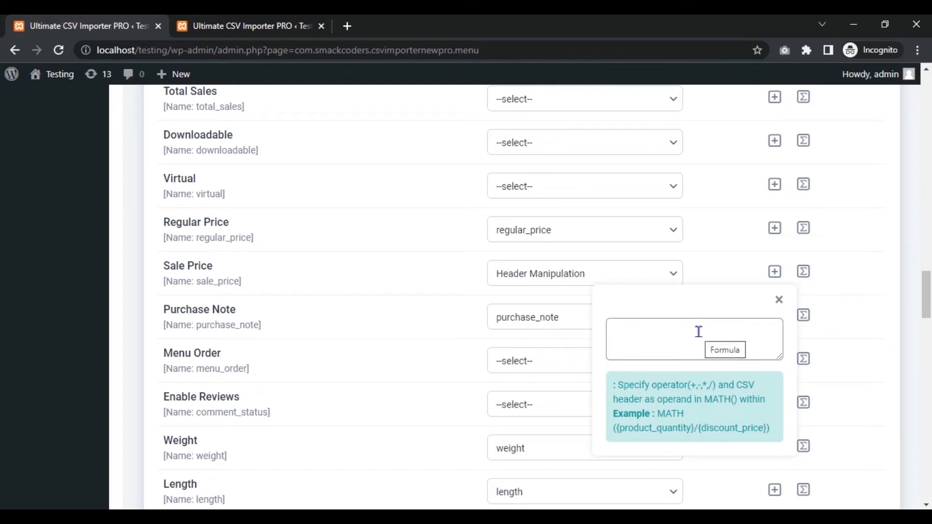
click(690, 345)
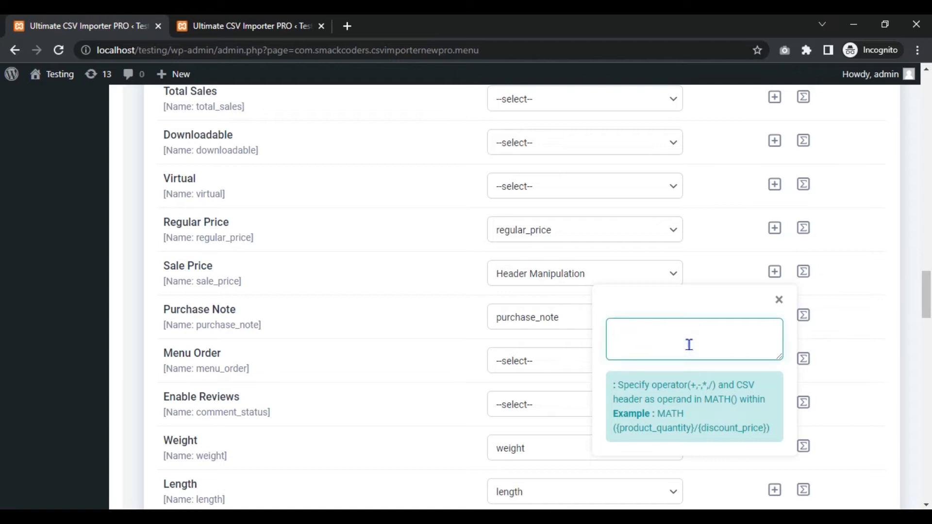
text(MATH({regular_price)
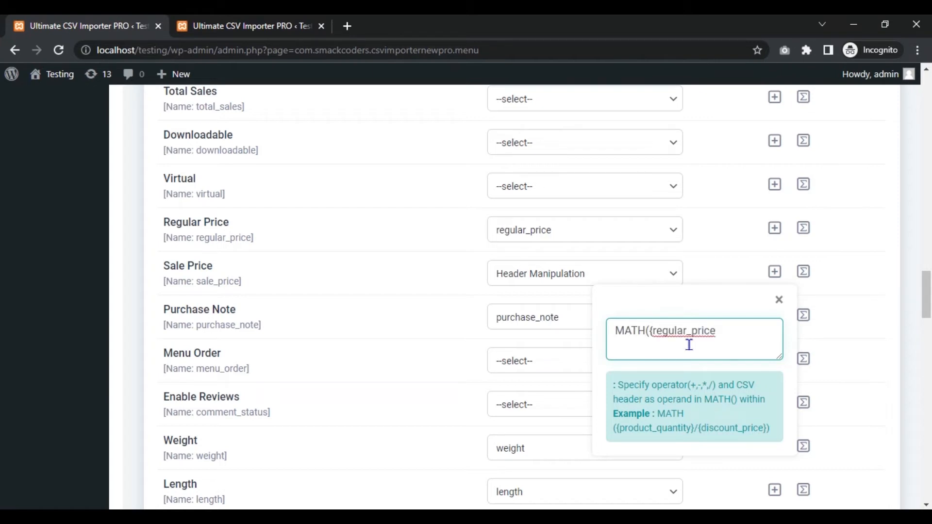
text(}-(({discount}/100)*)
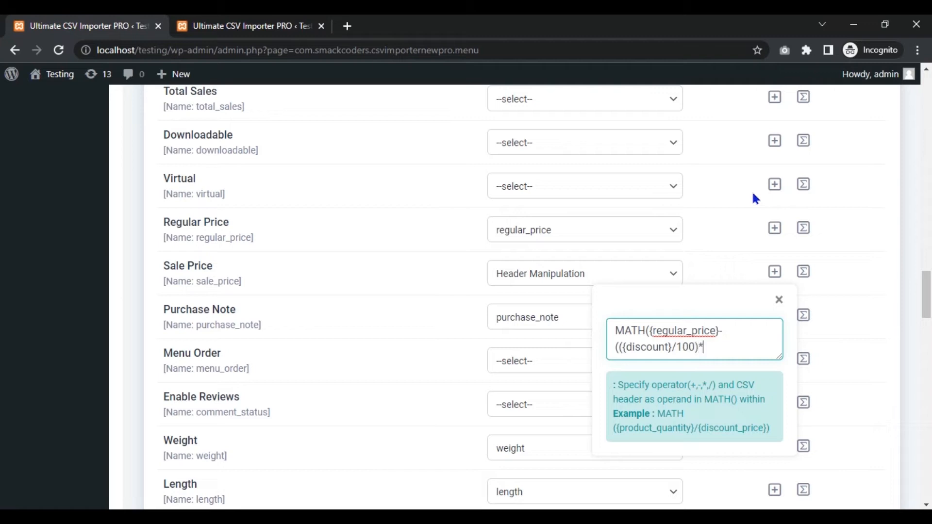
text({regular_price)
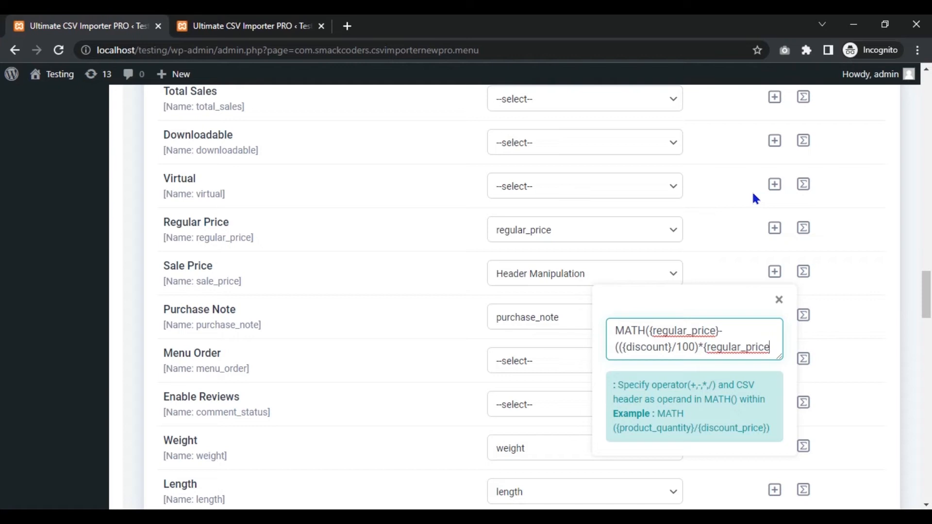
text(})))
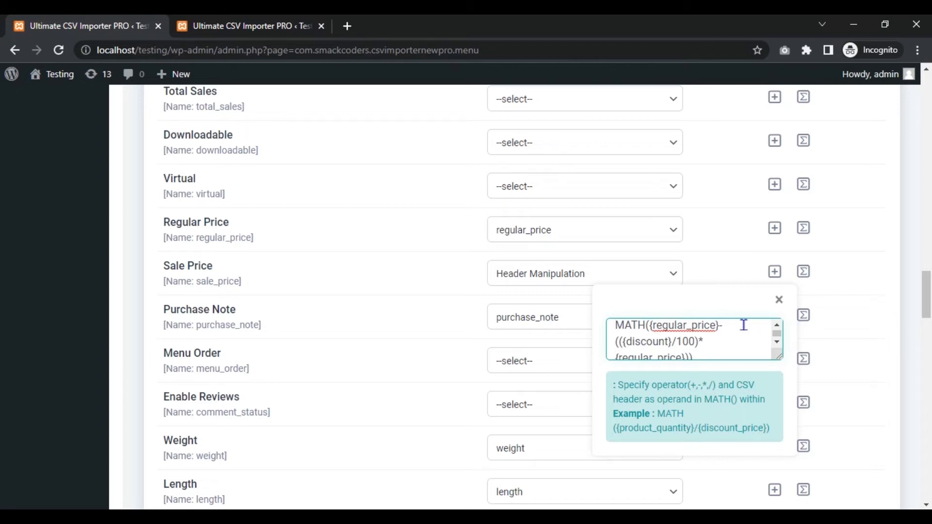
Review the Sale Price formula from its opening MATH to the final closing brackets and close the formula editor
scroll(744, 325, down, 1)
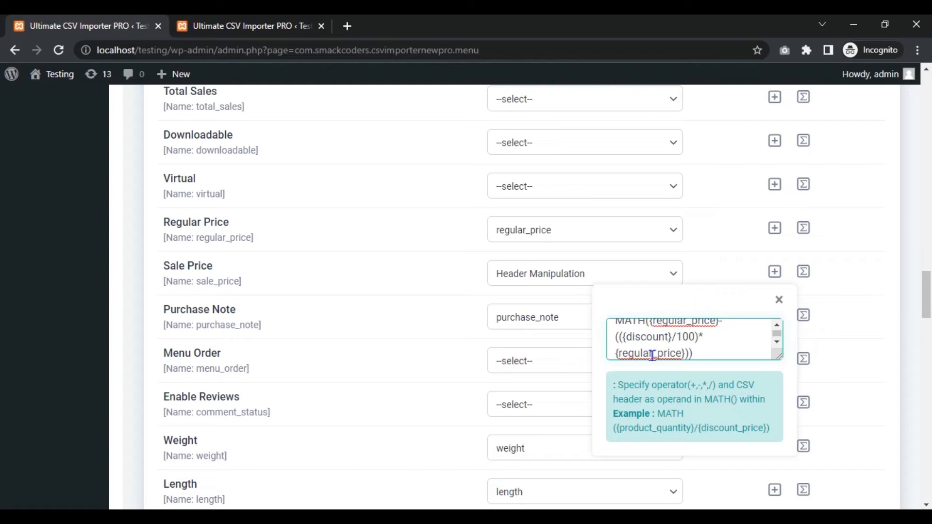
click(777, 336)
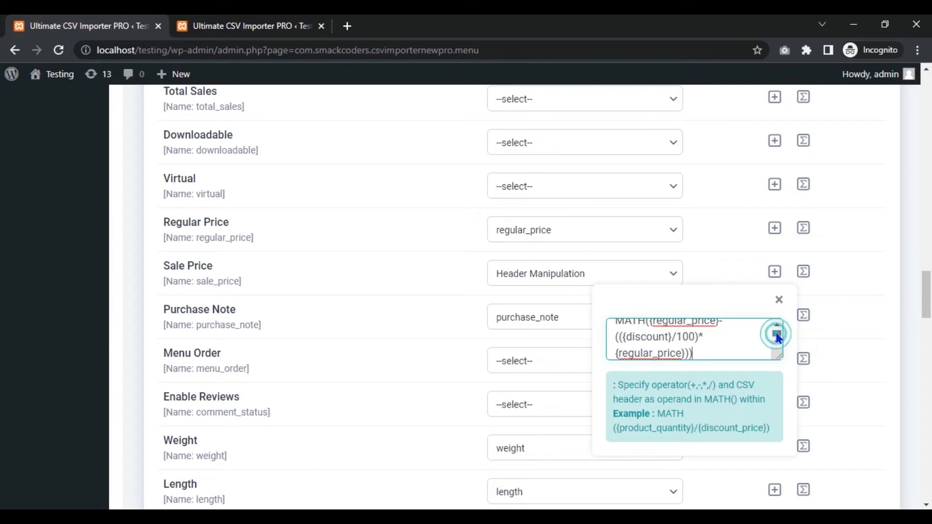
click(672, 322)
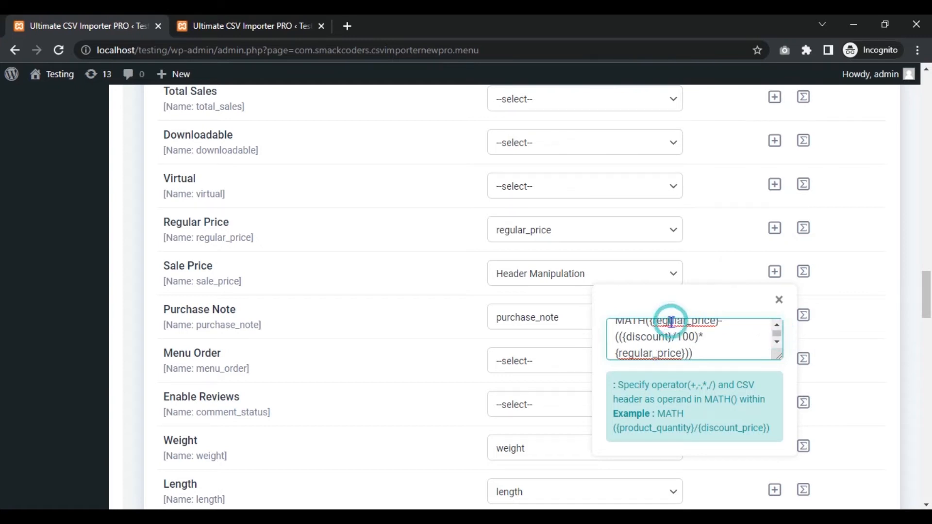
key(Home)
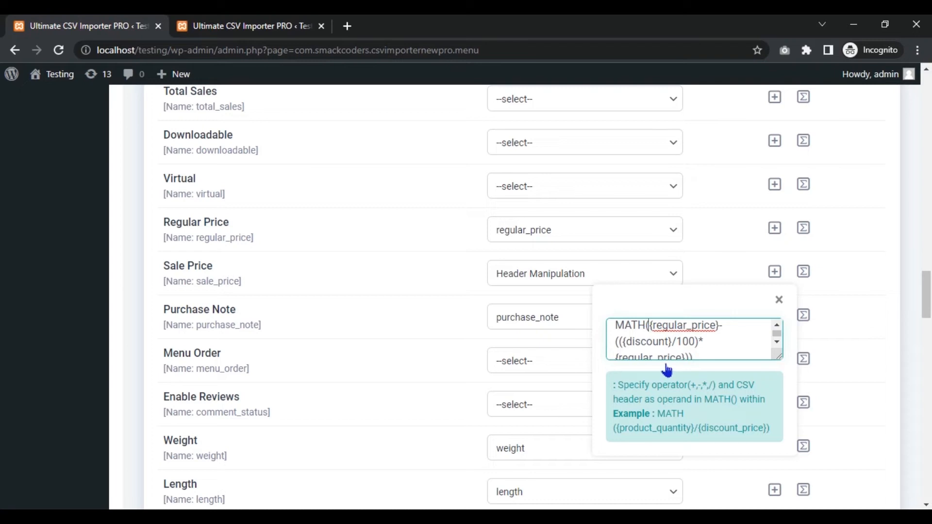
click(695, 353)
key(BackSpace)
text())
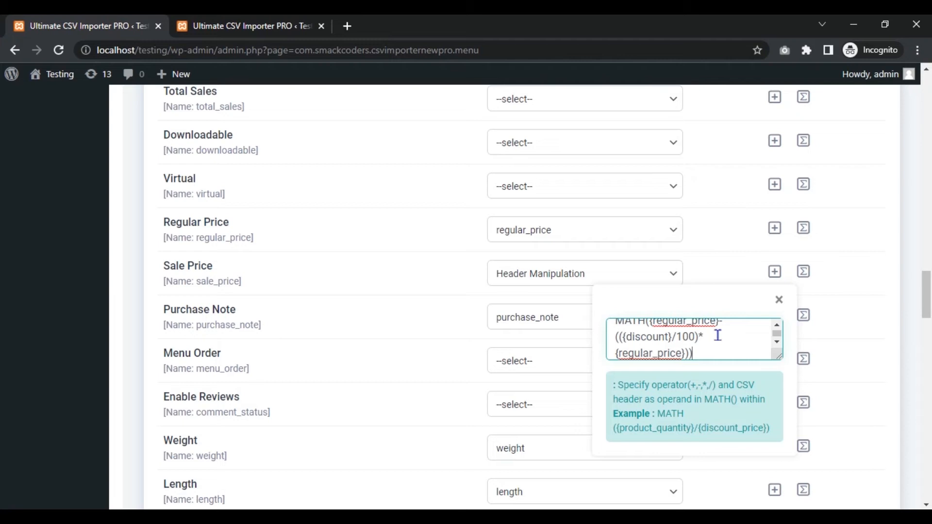
click(779, 300)
Save the field mapping under the name WooCommerce-Products11 and continue to the media handling settings
drag(920, 298, 2, 437)
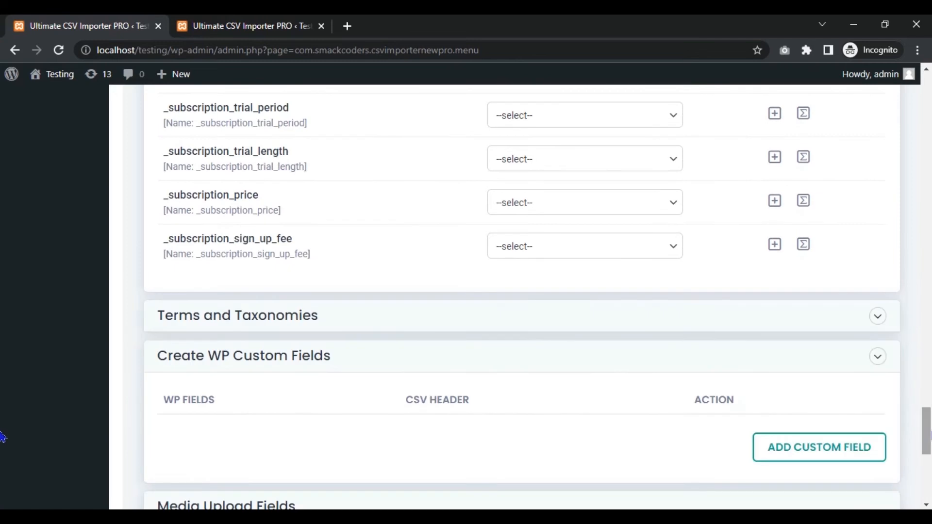
click(849, 322)
drag(924, 417, 3, 474)
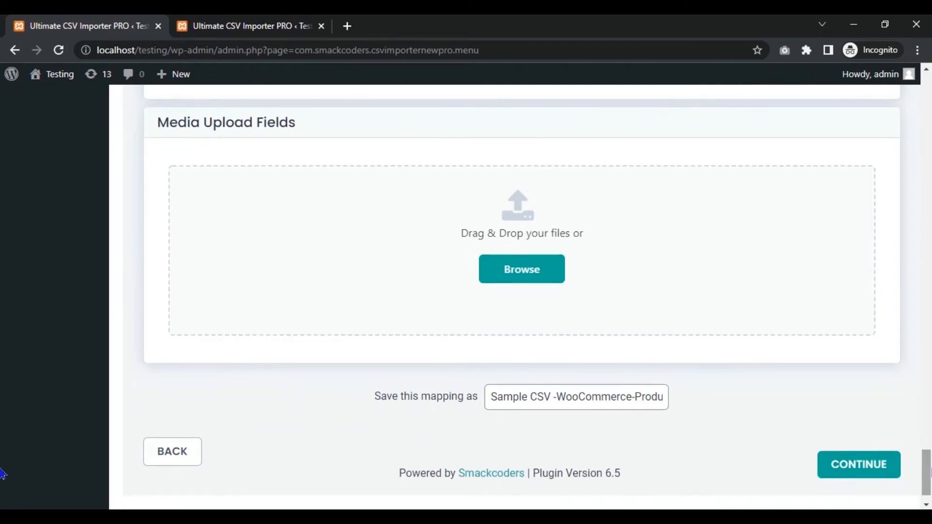
click(560, 399)
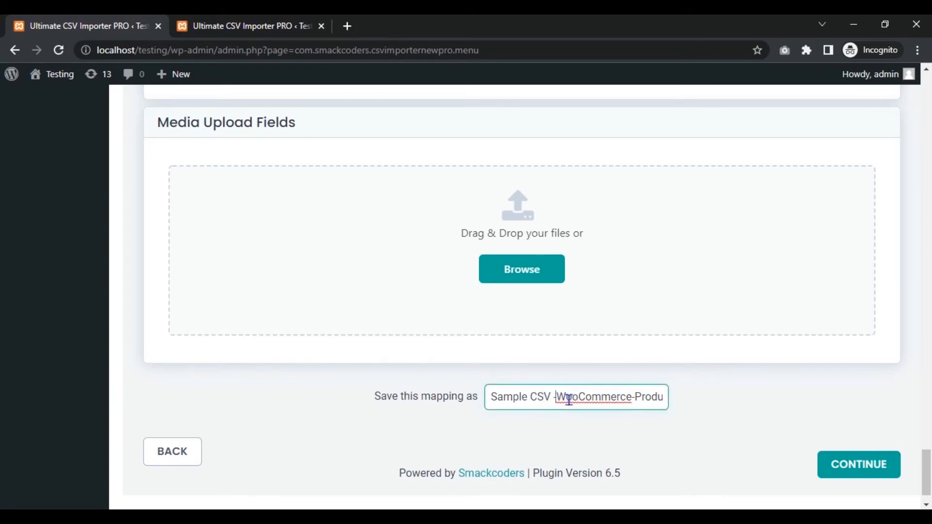
key(shift+Home)
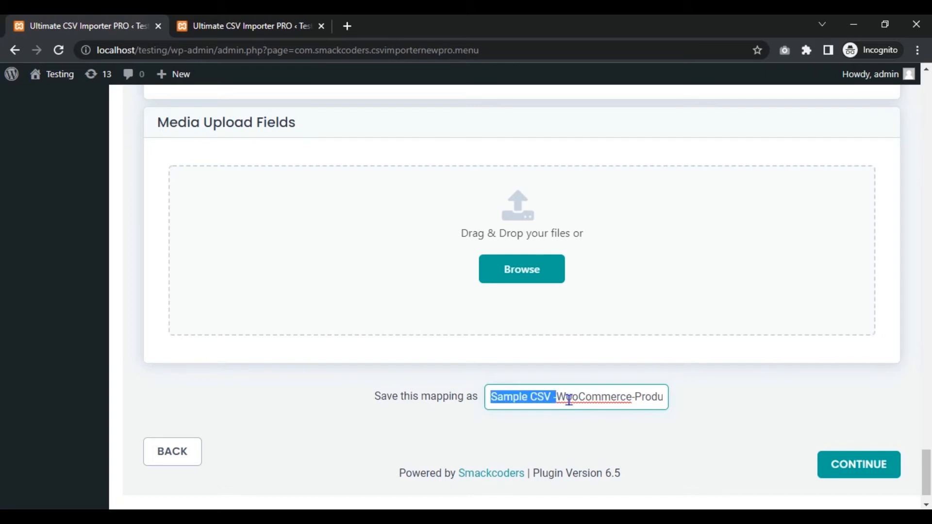
key(BackSpace)
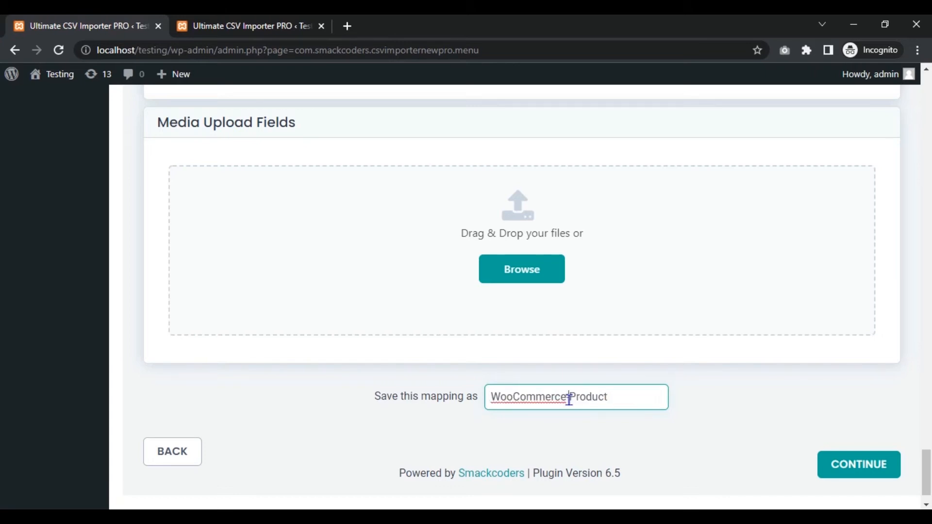
click(613, 399)
text(s11)
click(833, 462)
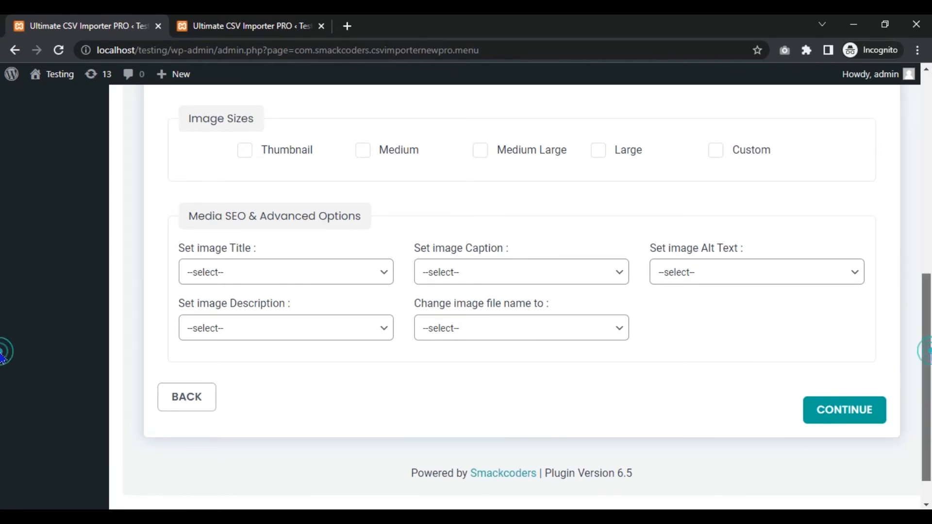
Review the featured image handling, image size and media SEO options, and continue to the import configuration without altering them
scroll(4, 340, up, 5)
scroll(3, 251, up, 3)
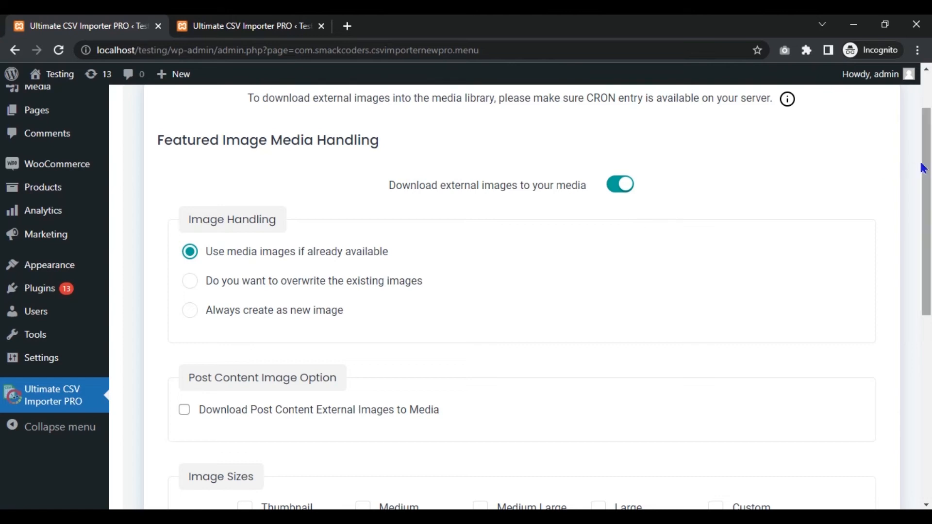
scroll(3, 291, down, 5)
scroll(2, 291, down, 3)
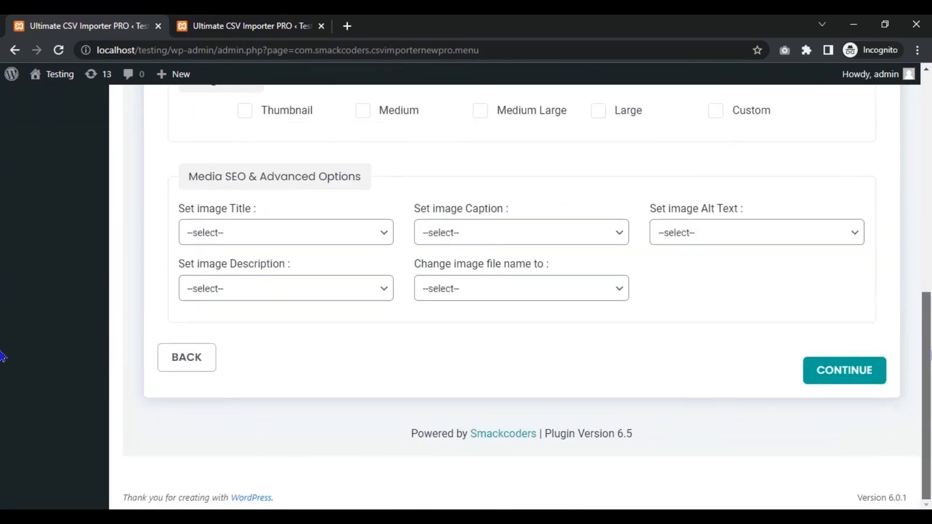
click(870, 372)
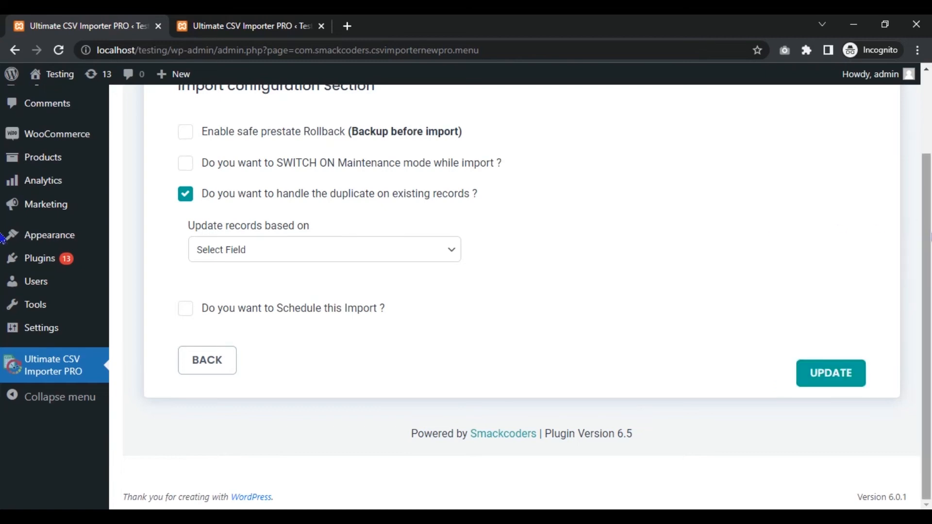
Set existing records to be updated based on post_title and start the update
scroll(926, 202, up, 1)
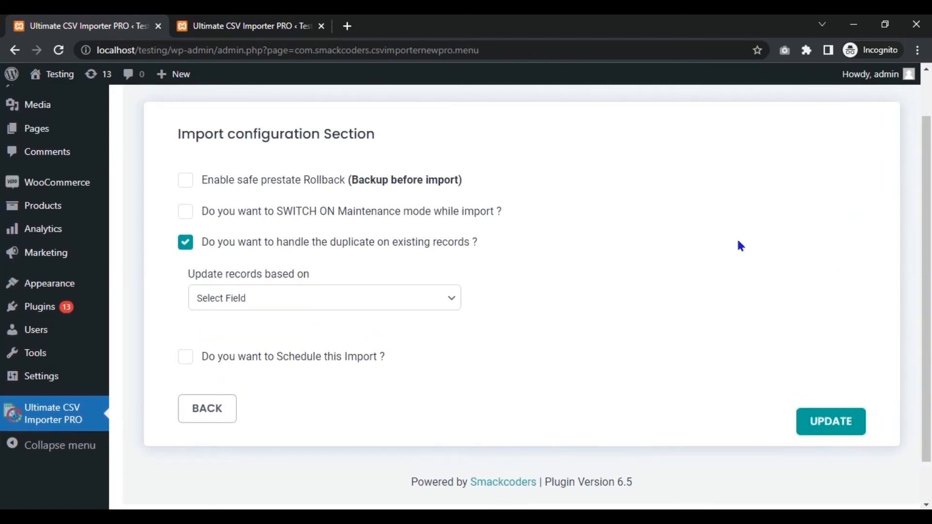
click(427, 304)
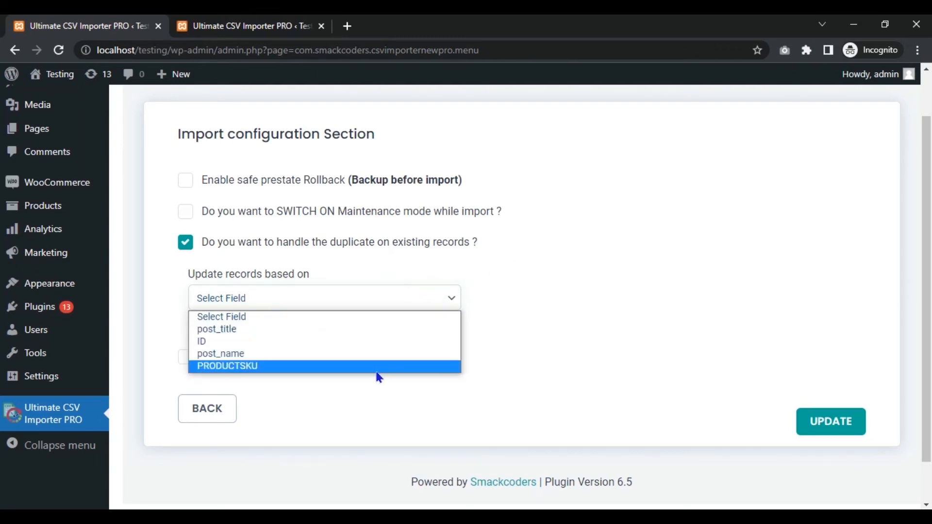
click(374, 335)
click(503, 317)
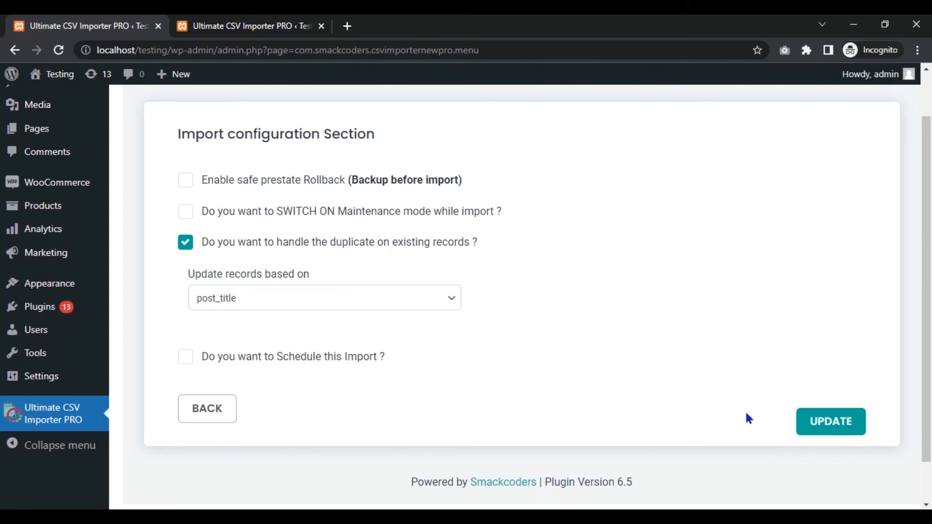
click(813, 426)
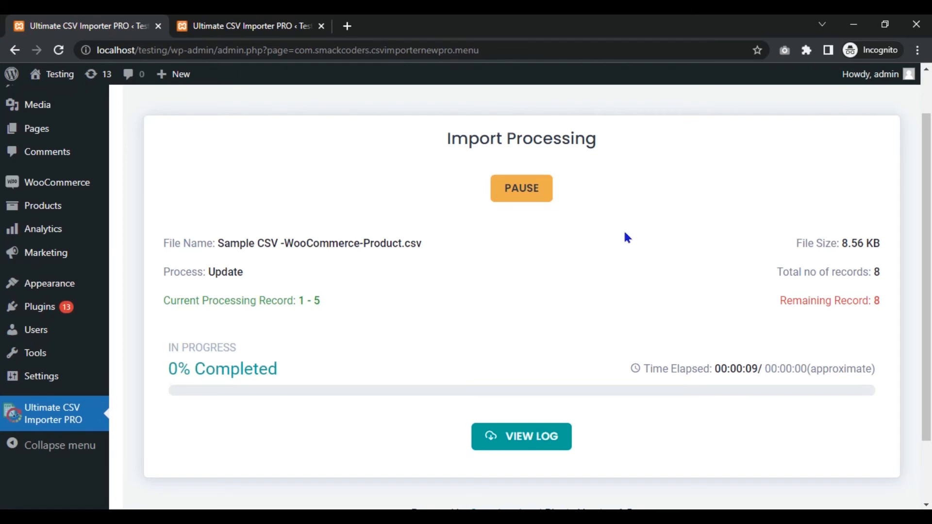
Return to the WooCommerce Products list in the second browser tab and check the import progress in the first
click(261, 21)
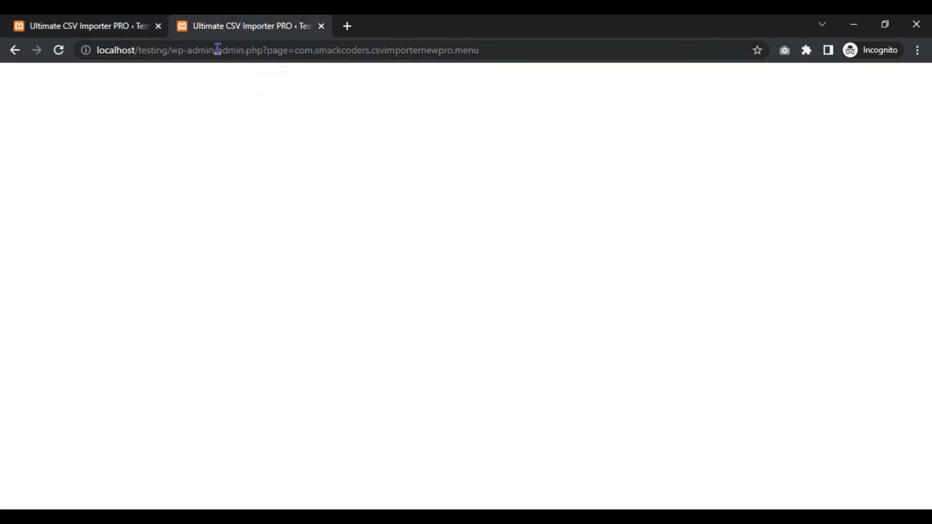
click(16, 57)
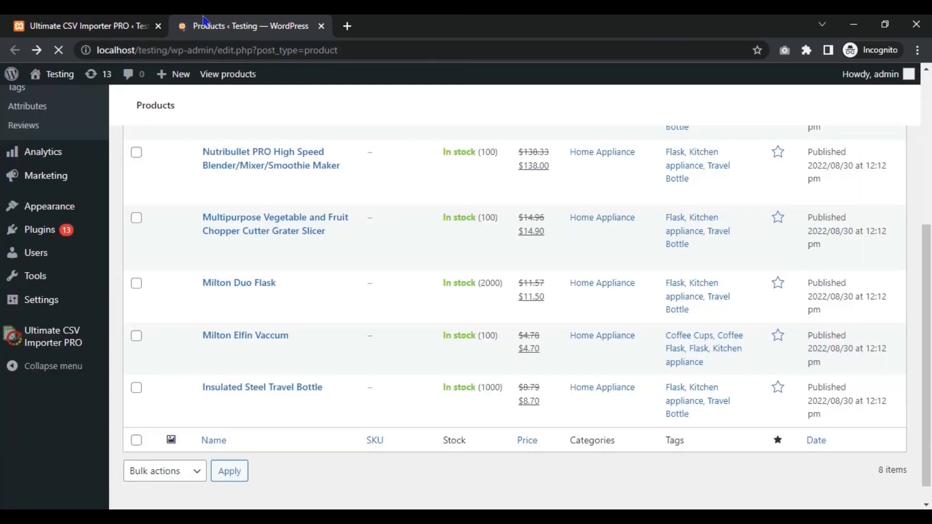
drag(927, 298, 929, 169)
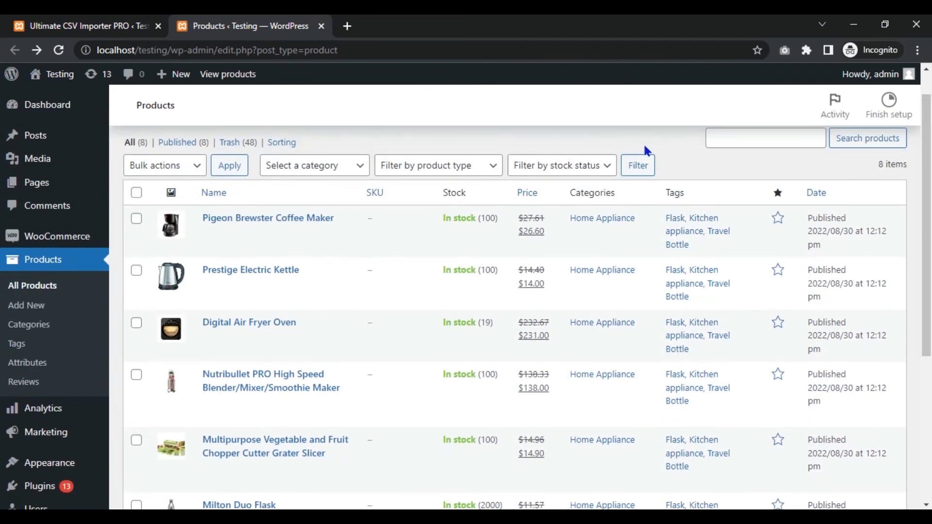
click(85, 25)
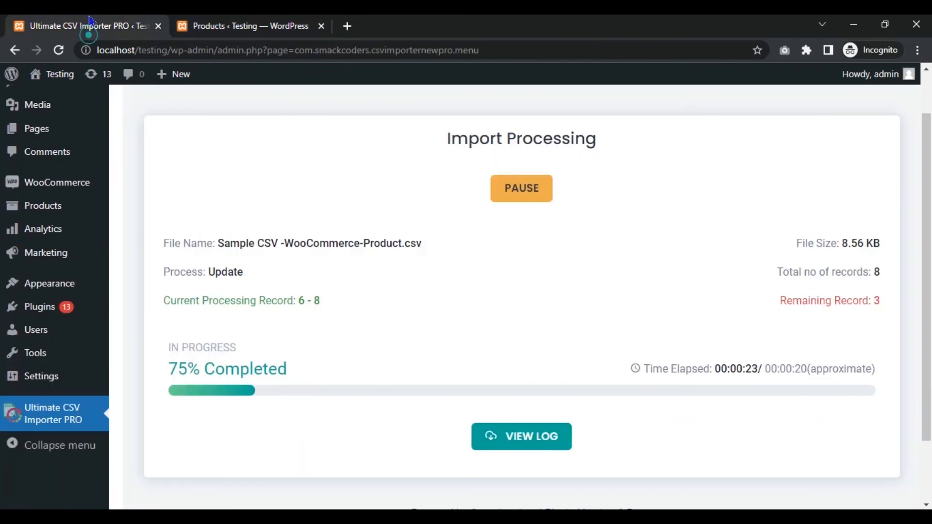
click(255, 22)
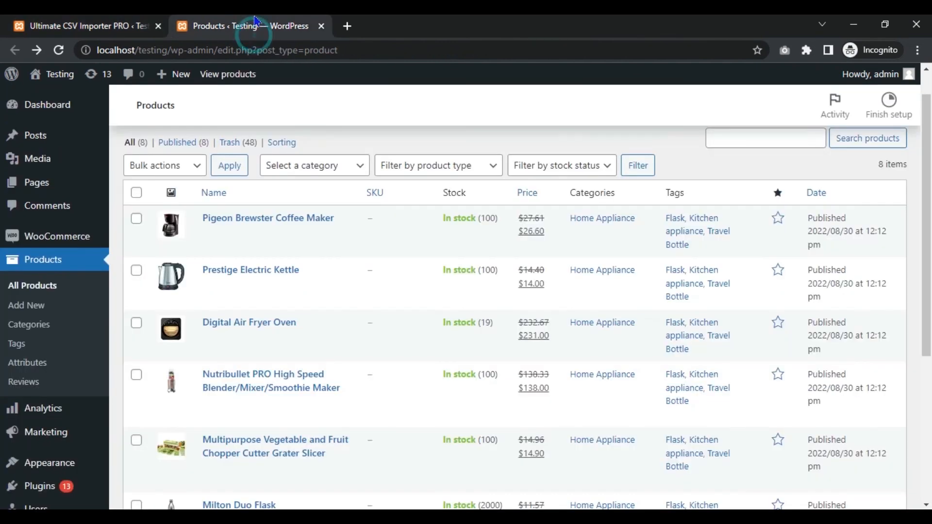
click(115, 28)
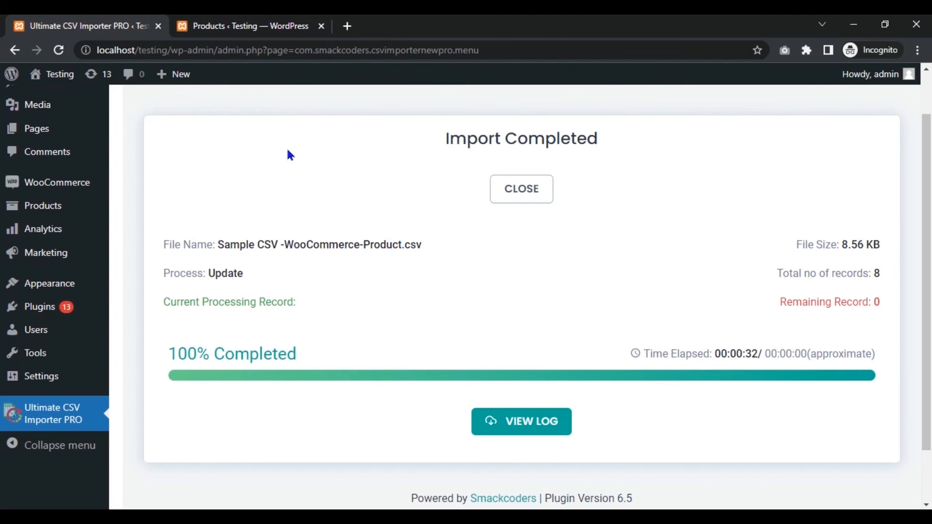
Reload the Products list in the second browser tab and examine the sale price of every product
click(247, 22)
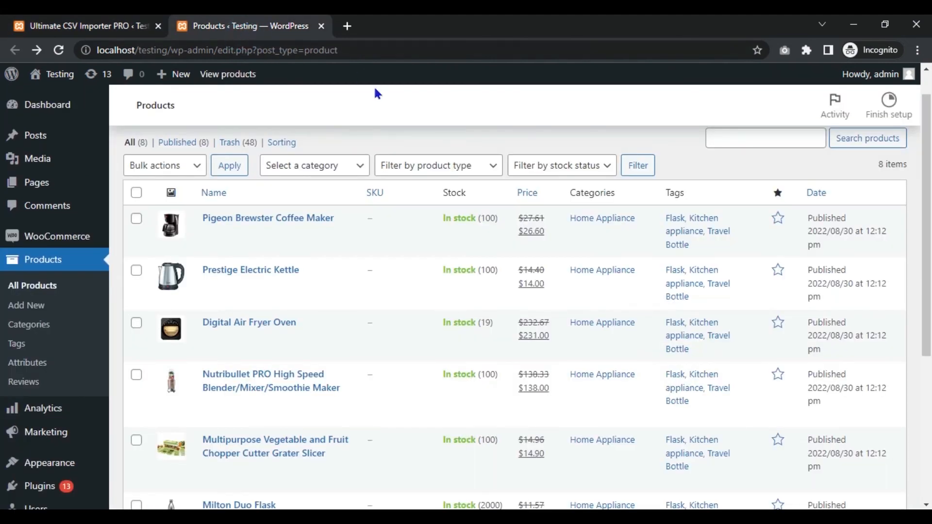
click(60, 54)
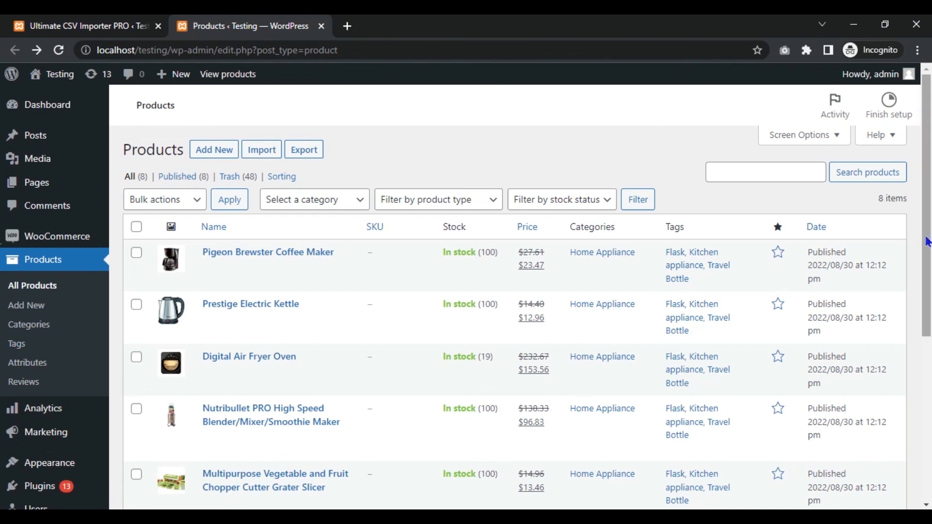
scroll(918, 229, down, 3)
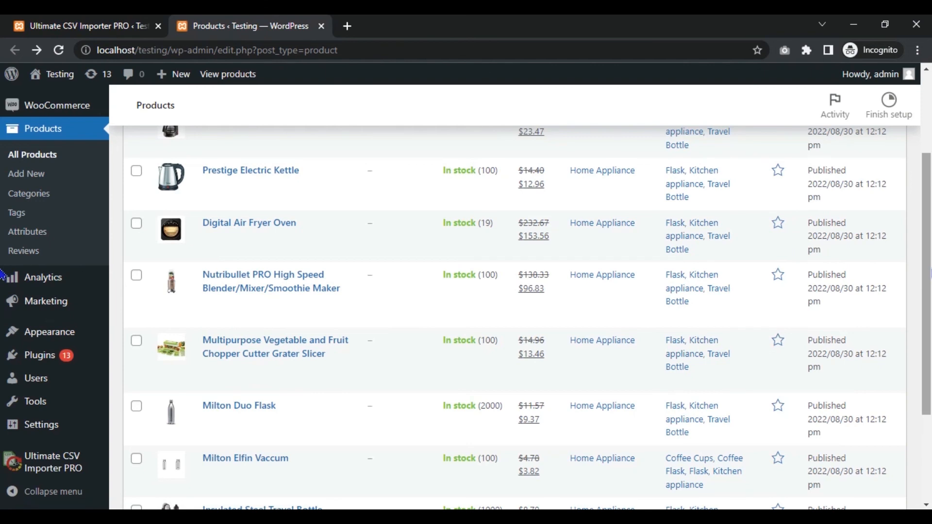
scroll(2, 275, down, 3)
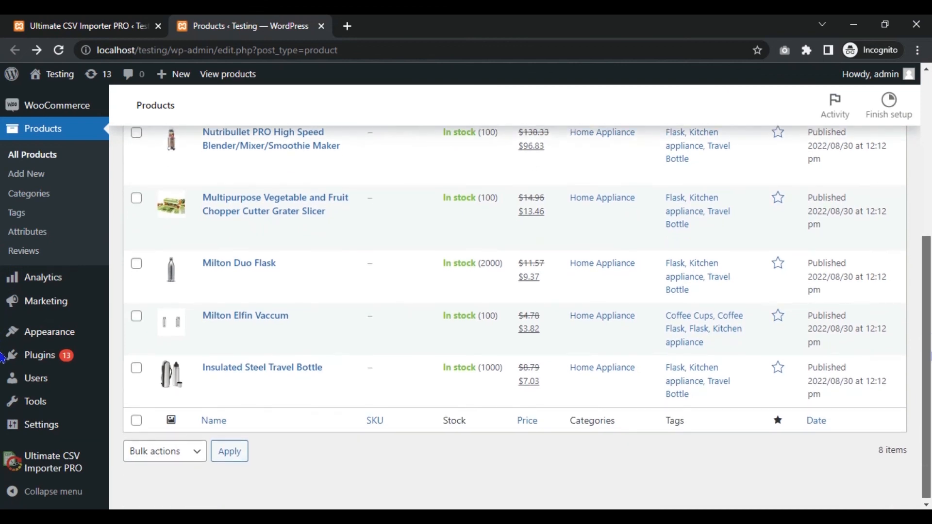
scroll(2, 345, up, 5)
scroll(2, 213, up, 1)
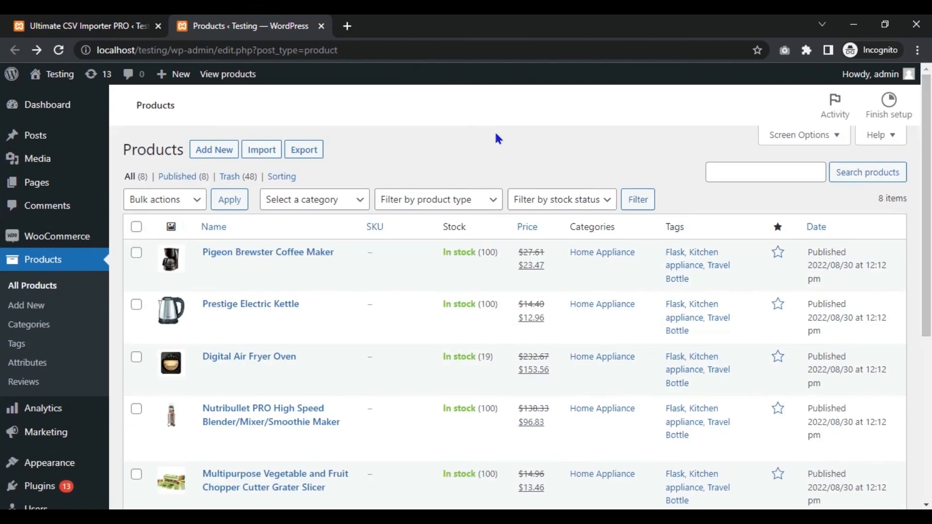
Open the log of the completed product update and bring up the first record's Admin View in a new browser tab
click(83, 22)
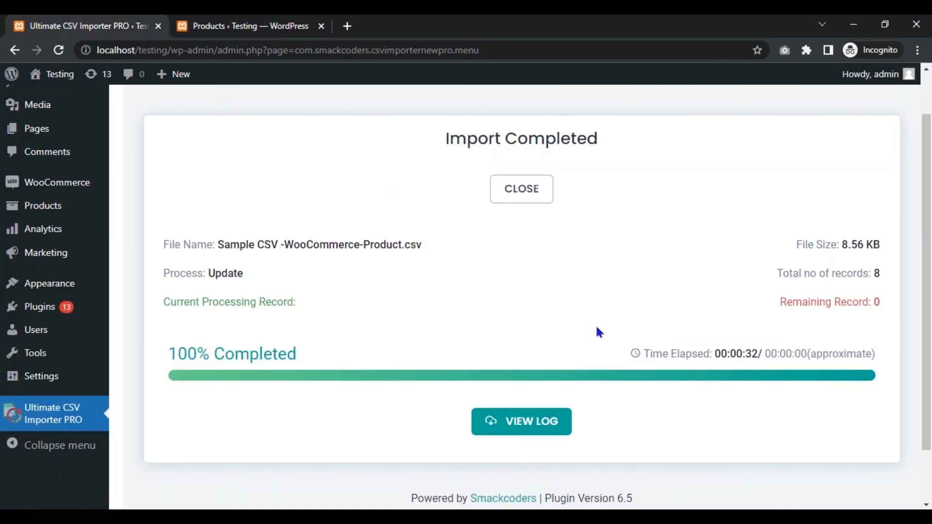
click(538, 425)
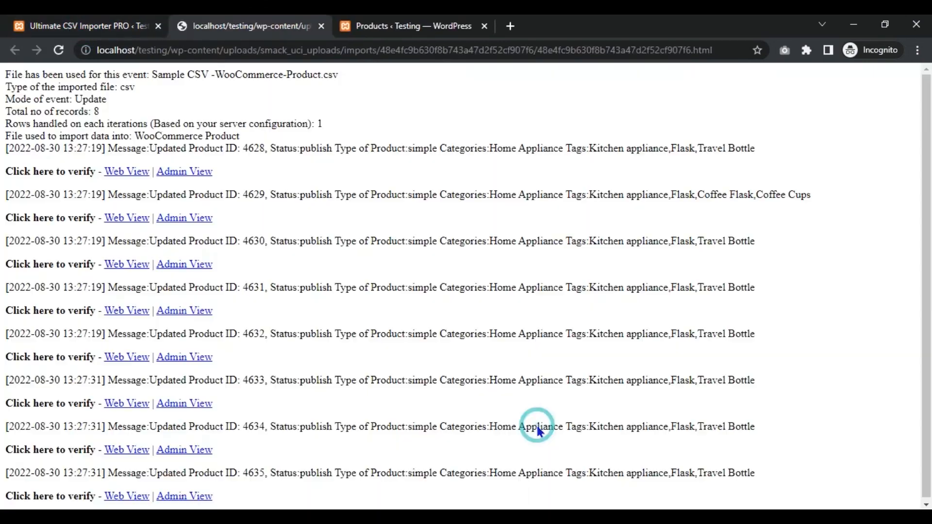
right_click(199, 173)
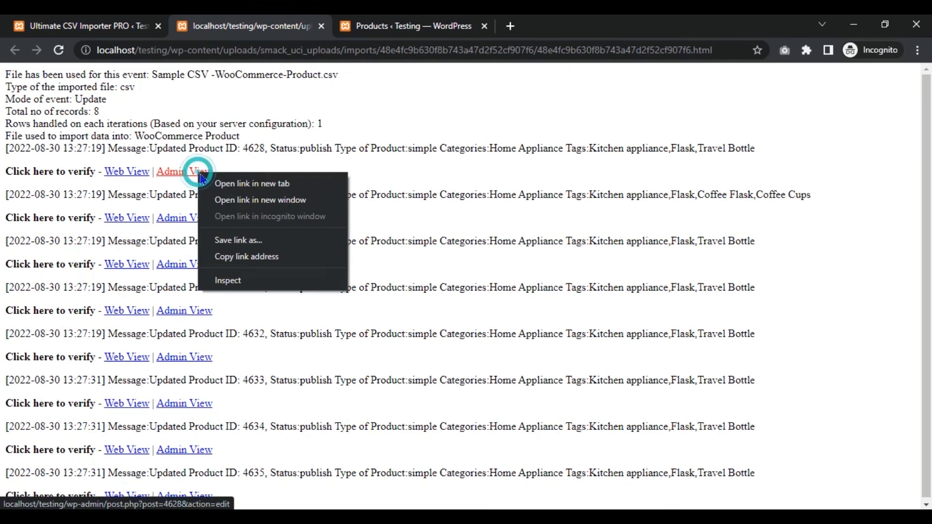
click(217, 184)
click(357, 27)
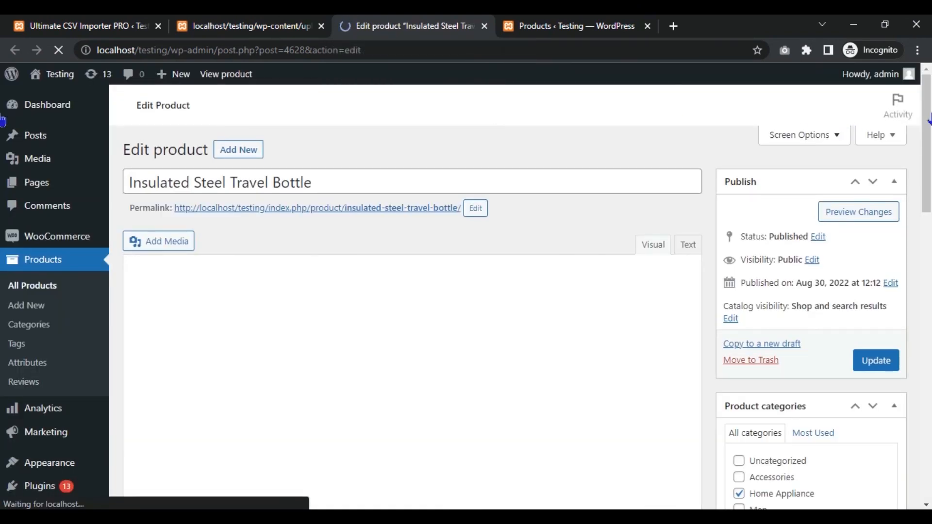
Examine the regular and sale prices in the product data of the Insulated Steel Travel Bottle
drag(930, 116, 931, 137)
scroll(367, 302, down, 9)
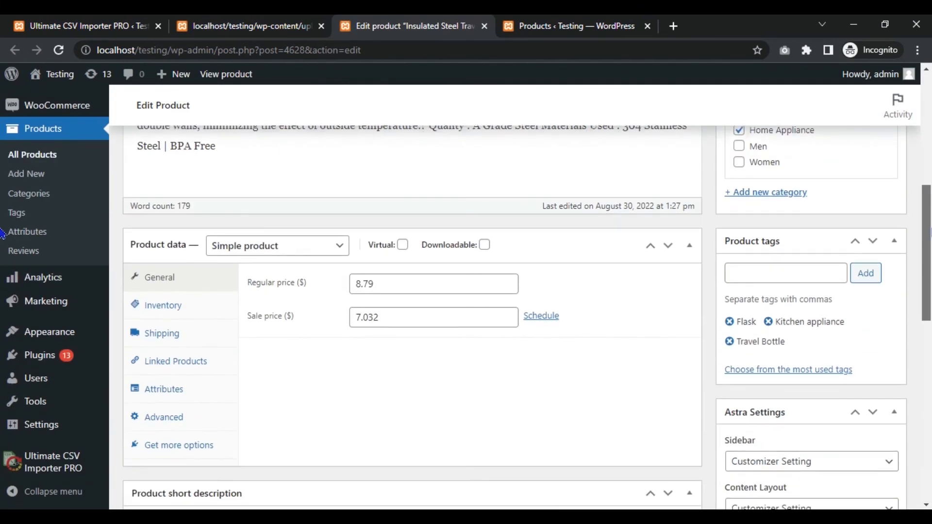
click(379, 297)
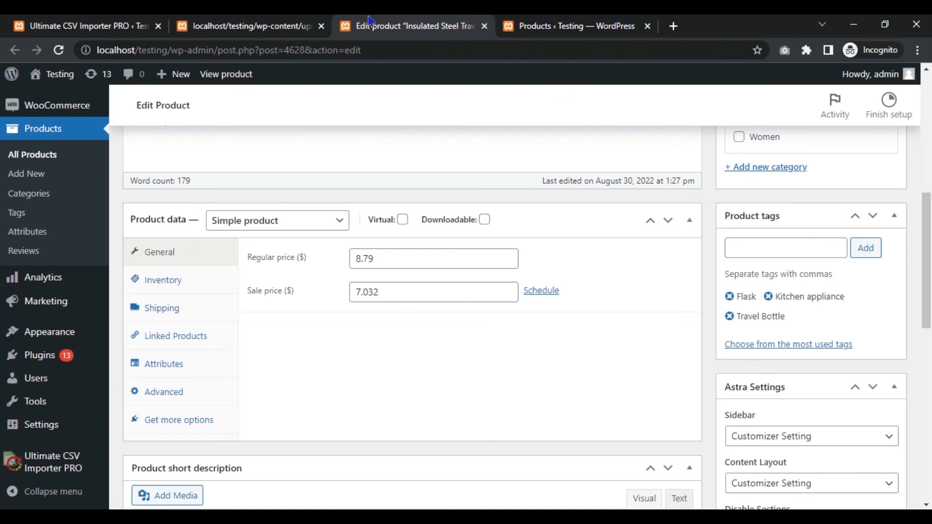
Revisit the import log and the importer's completion page, and return to the WooCommerce Products list
click(258, 29)
click(98, 21)
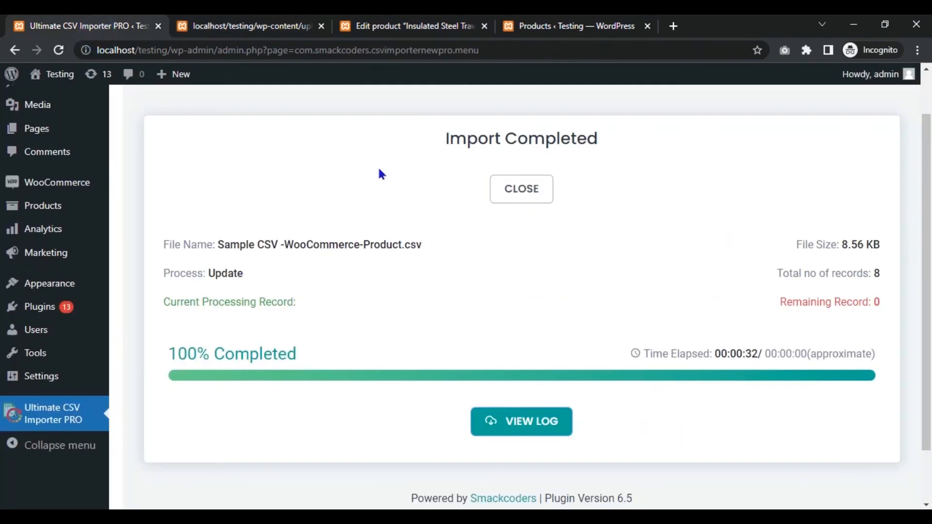
click(526, 22)
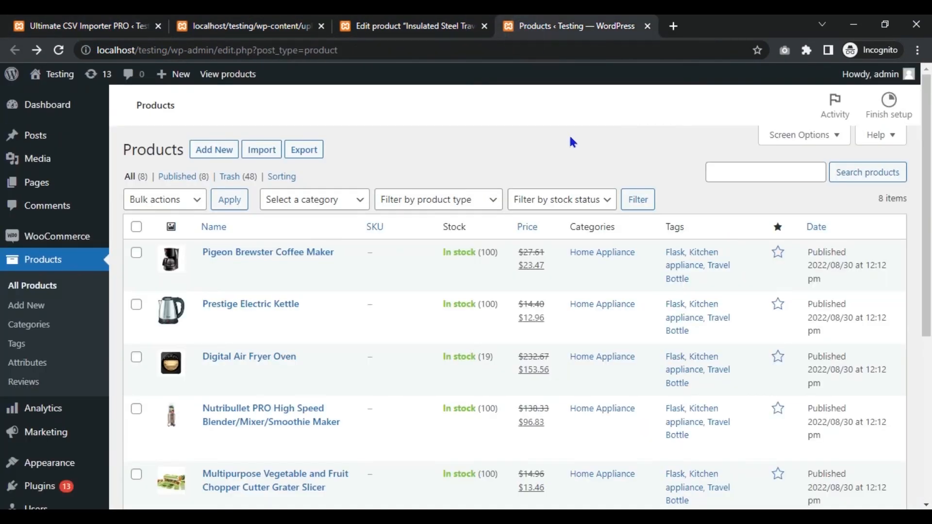